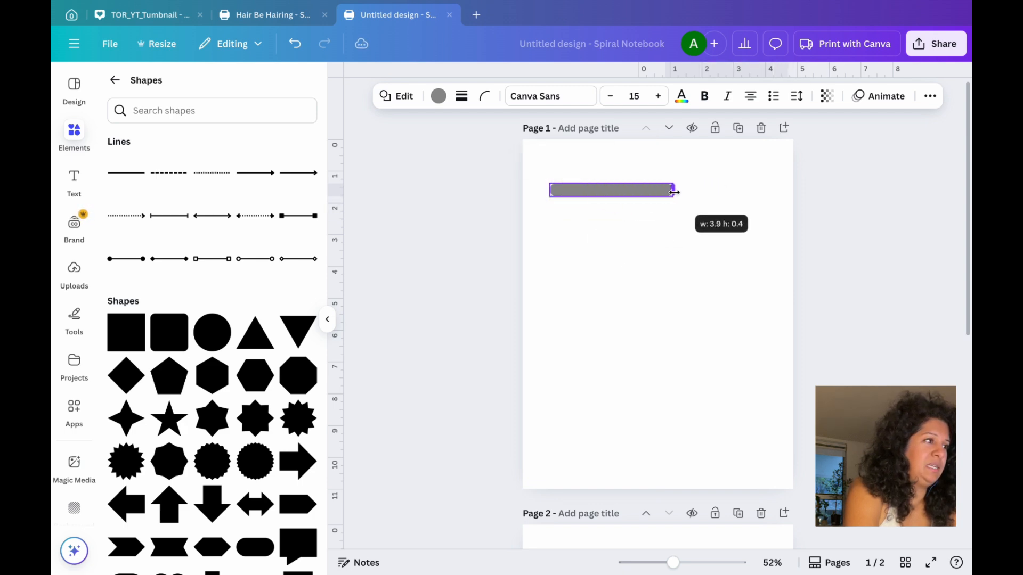
# - Resize the gray rounded bar near the top of page 1 to about 4.1 in wide
pyautogui.click(327, 323)
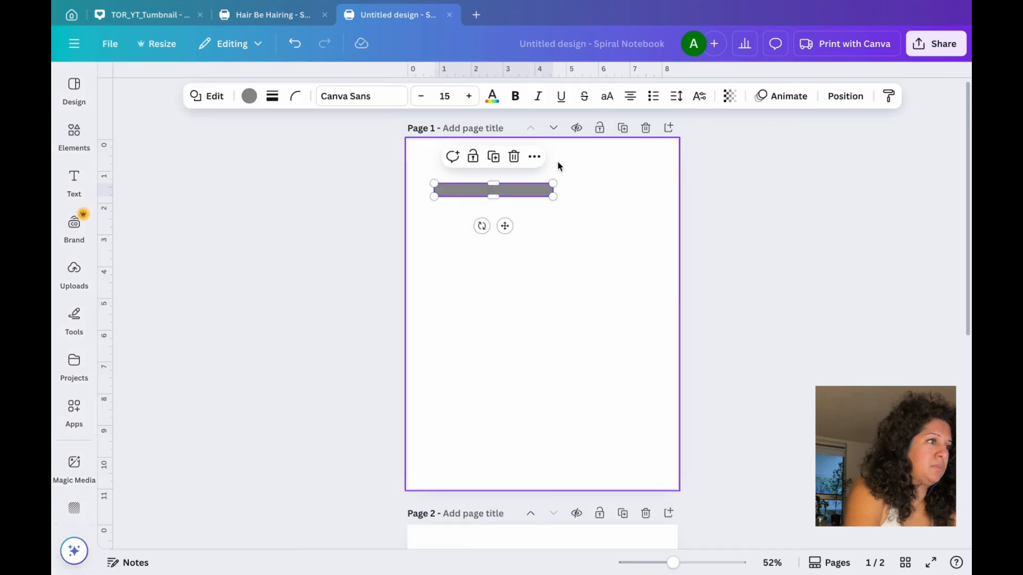
pyautogui.click(605, 256)
pyautogui.click(530, 190)
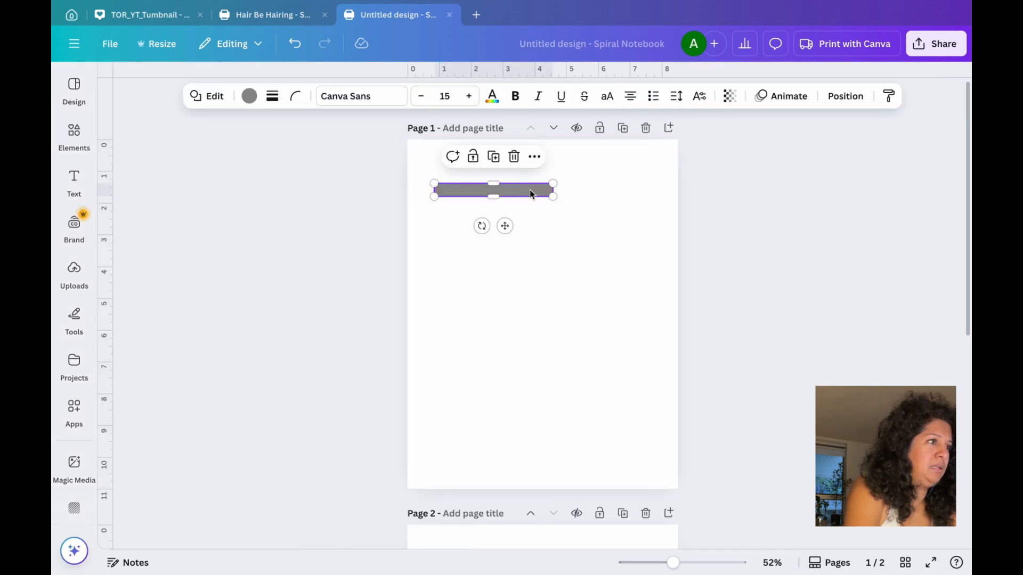
pyautogui.scroll(5, 529, 190)
pyautogui.moveTo(561, 199); pyautogui.dragTo(527, 186)
pyautogui.scroll(-5, 530, 186)
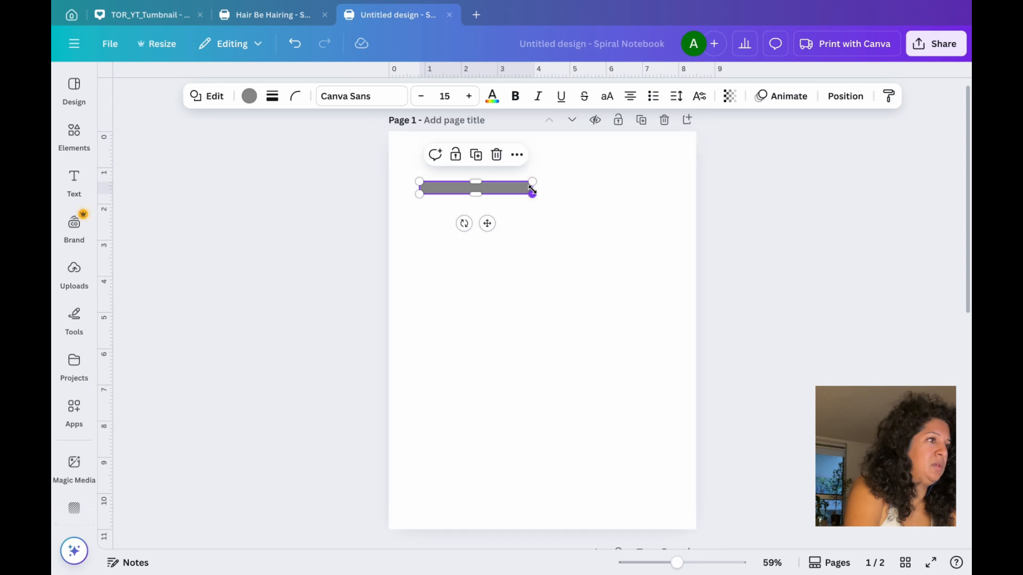
pyautogui.moveTo(533, 187); pyautogui.dragTo(570, 187)
pyautogui.click(549, 216)
# - Add a rounded square about 2.5 in wide and place it beside the right end of the gray bar
pyautogui.click(74, 137)
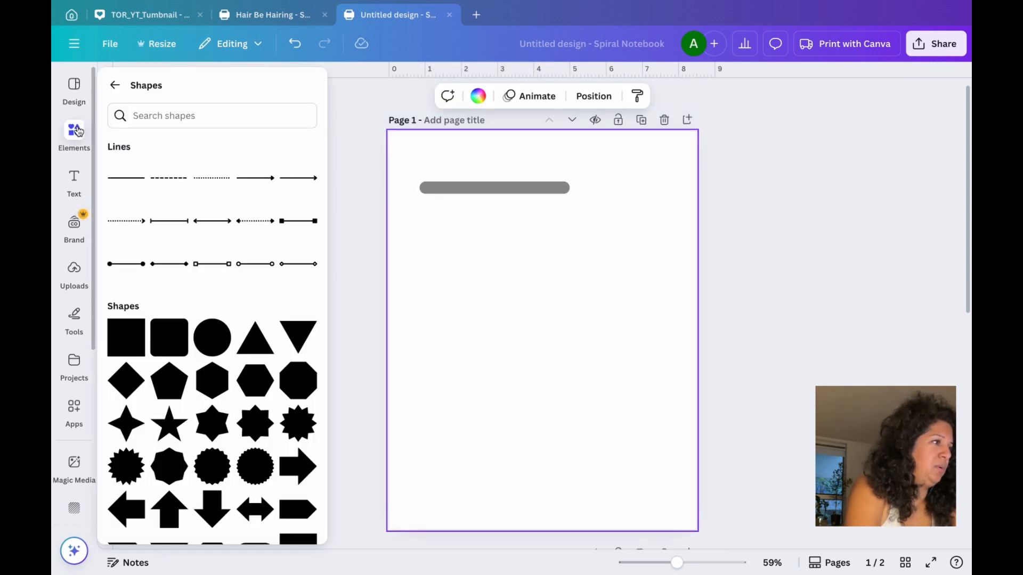
pyautogui.click(170, 333)
pyautogui.moveTo(640, 333); pyautogui.dragTo(717, 223)
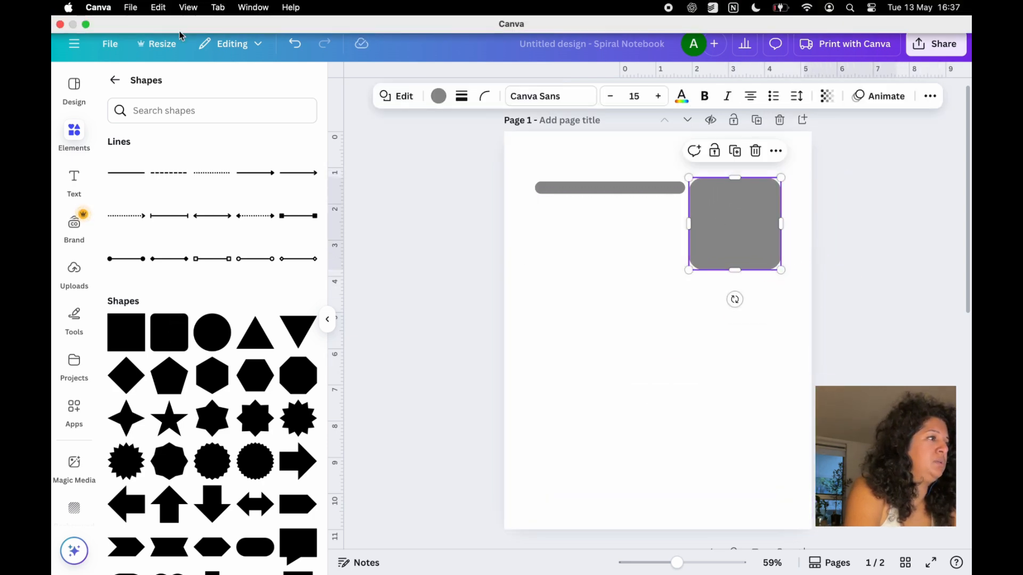
pyautogui.click(109, 43)
pyautogui.moveTo(194, 197)
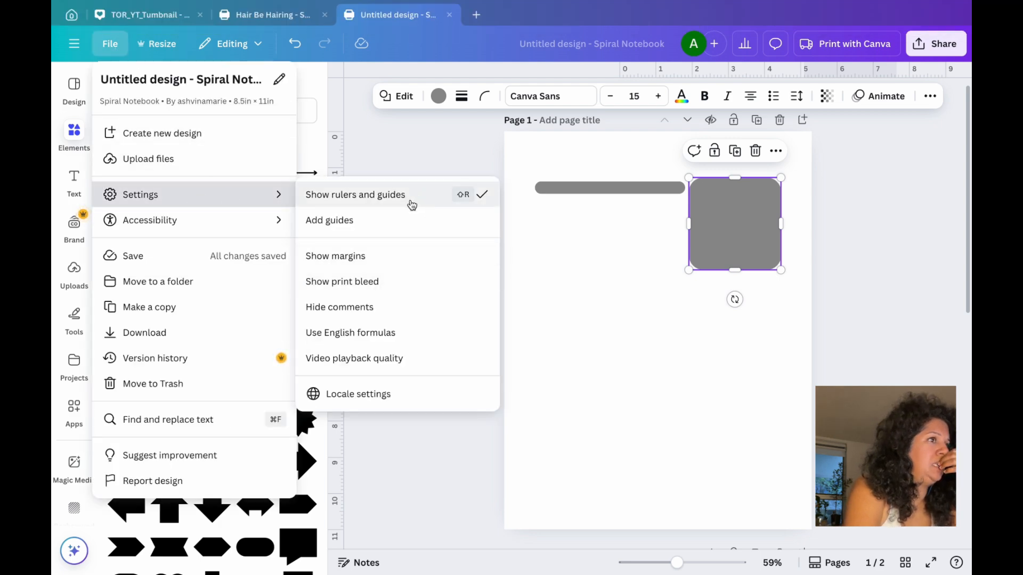
pyautogui.click(398, 220)
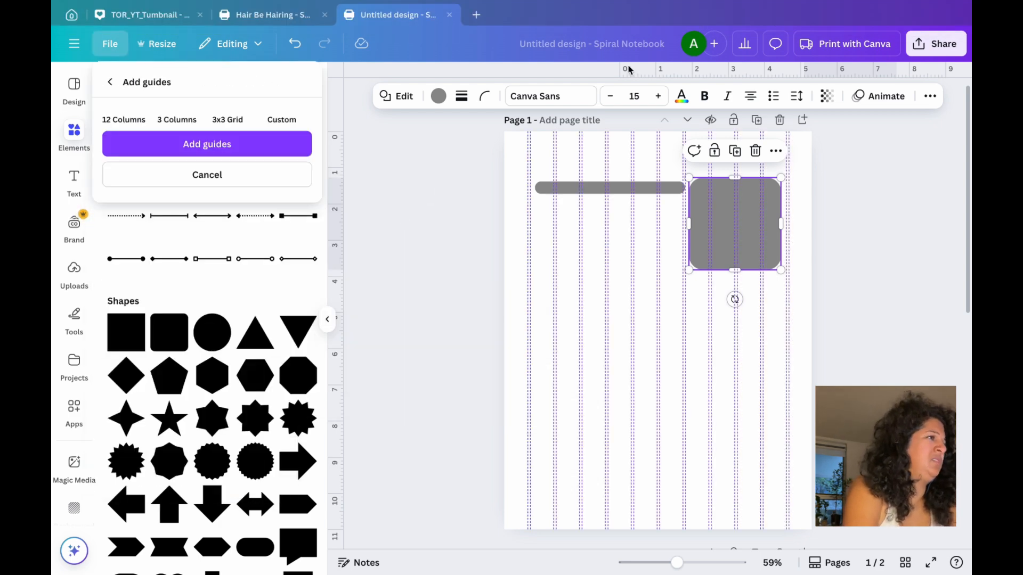
pyautogui.press('Escape')
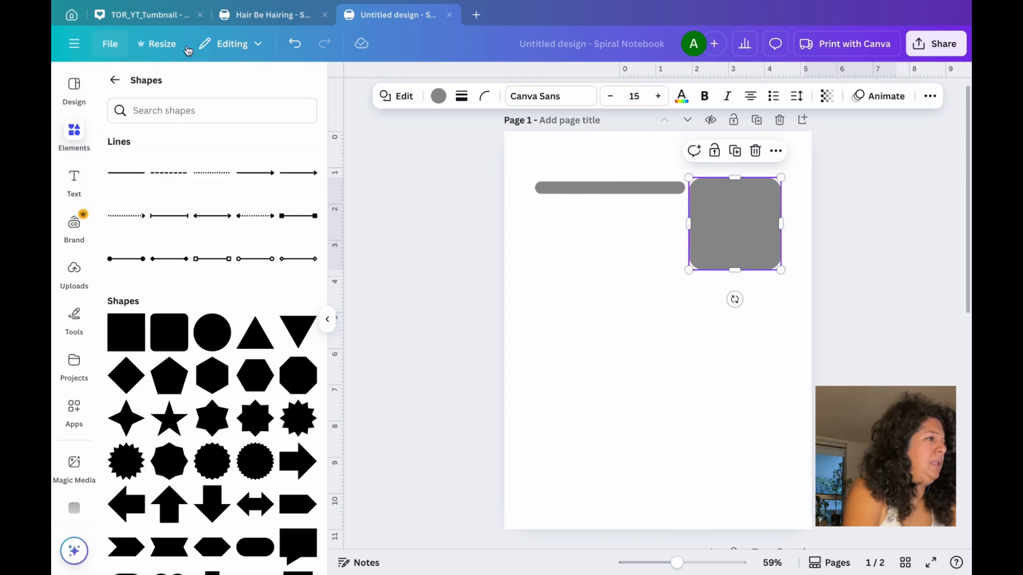
pyautogui.click(110, 44)
pyautogui.moveTo(193, 193)
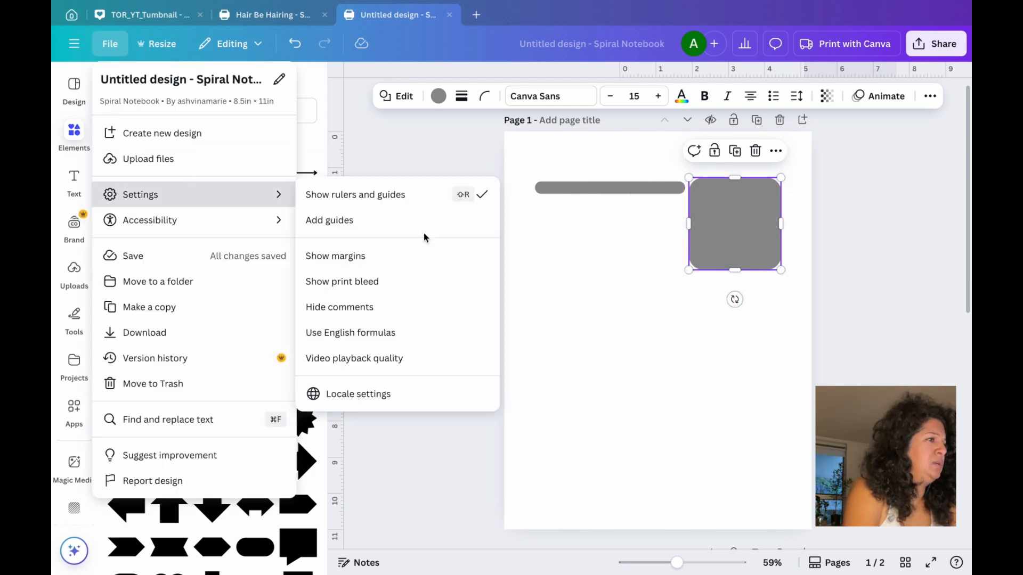
pyautogui.press('Escape')
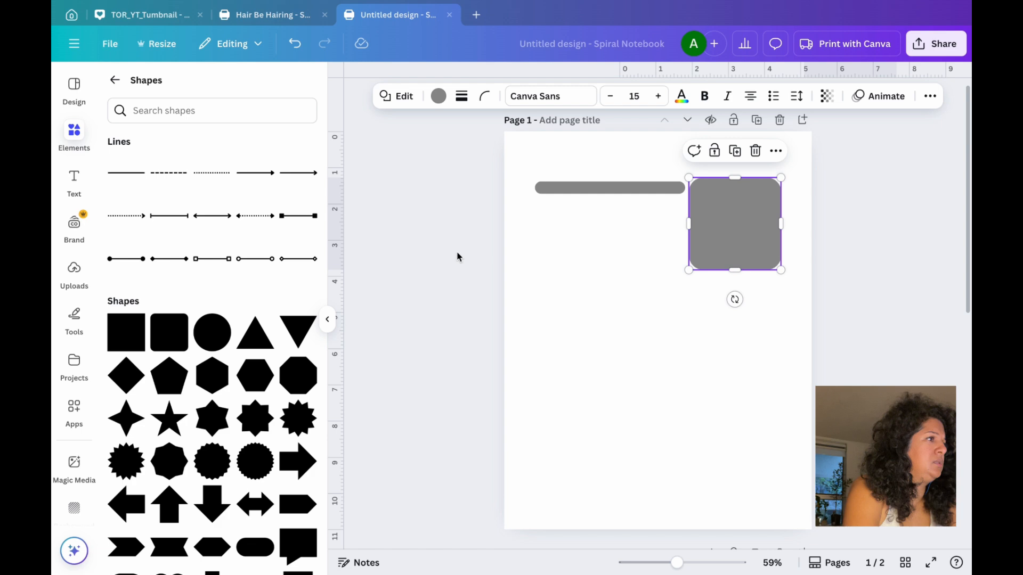
# - Show the page margins in the notebook design
pyautogui.click(110, 43)
pyautogui.moveTo(244, 196)
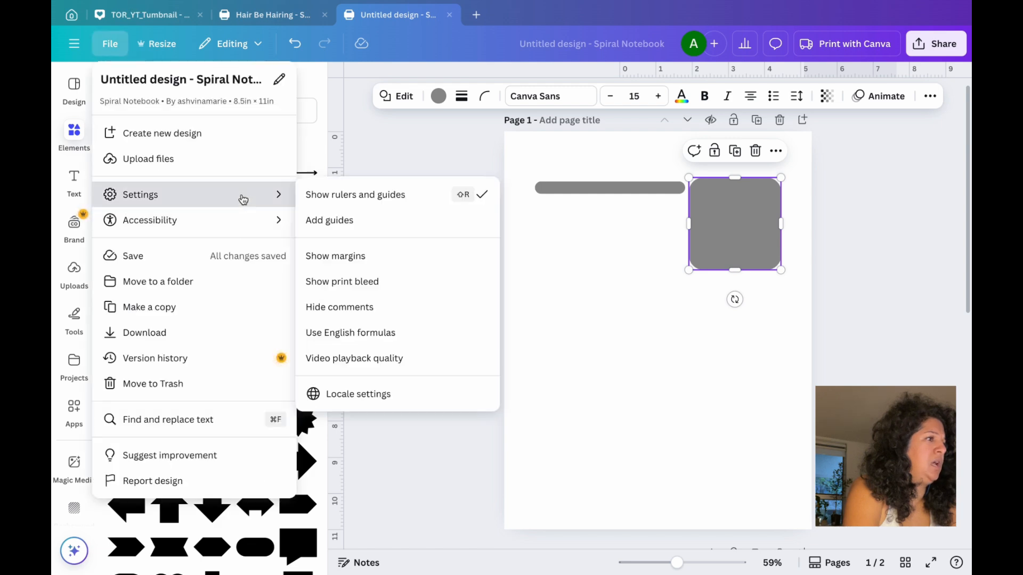
pyautogui.click(380, 258)
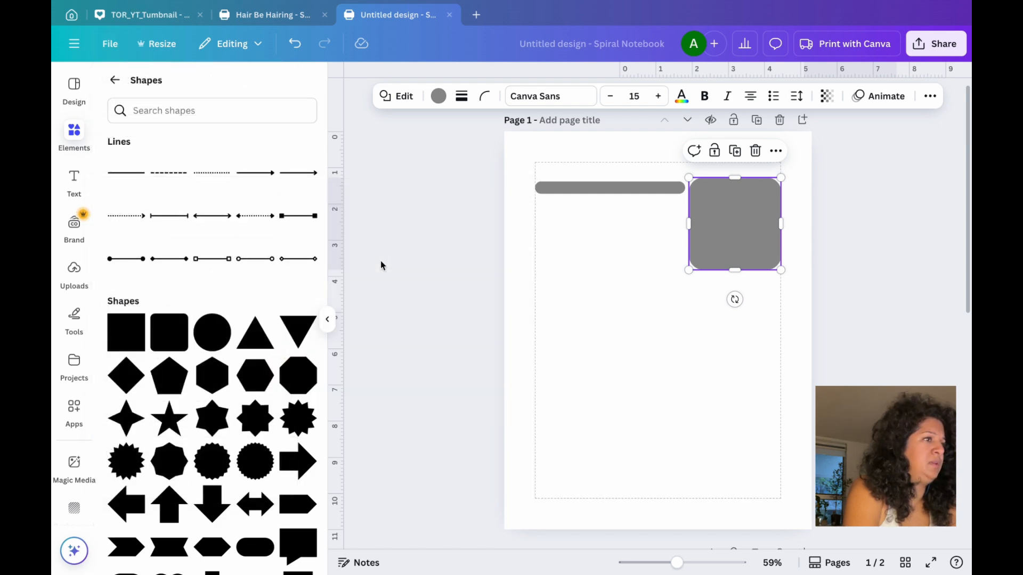
pyautogui.click(794, 320)
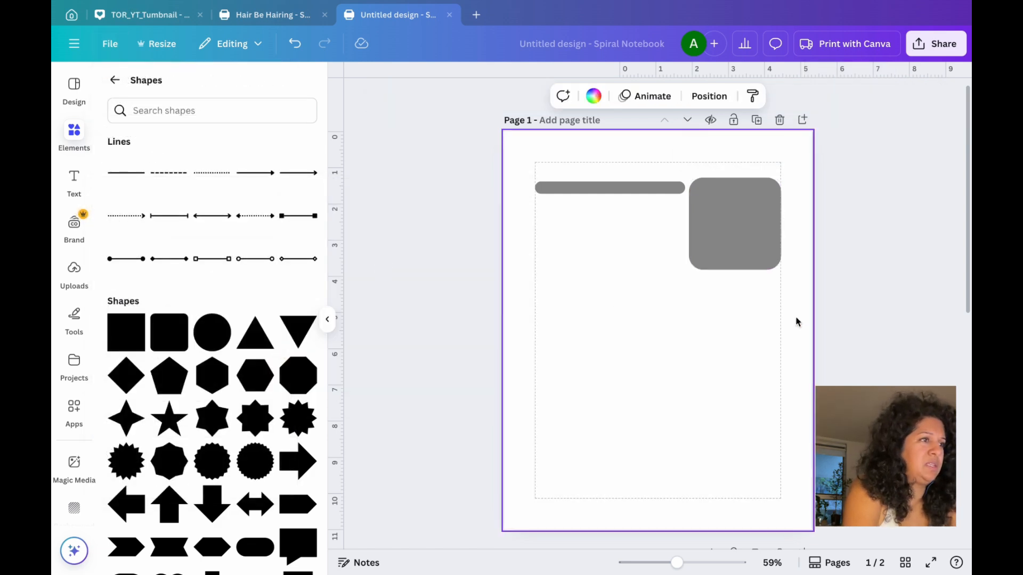
# - Stretch the gray rounded square down to the bottom margin, making a column about 8.8 in tall
pyautogui.click(655, 189)
pyautogui.keyDown('shift'); pyautogui.click(744, 214); pyautogui.keyUp('shift')
pyautogui.click(737, 234)
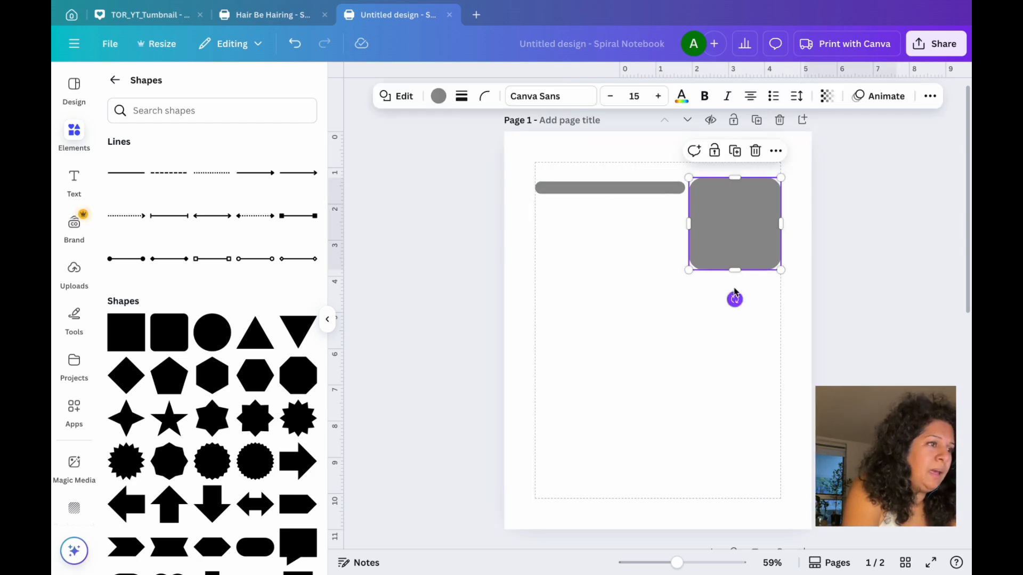
pyautogui.moveTo(734, 273); pyautogui.dragTo(736, 503)
pyautogui.click(843, 301)
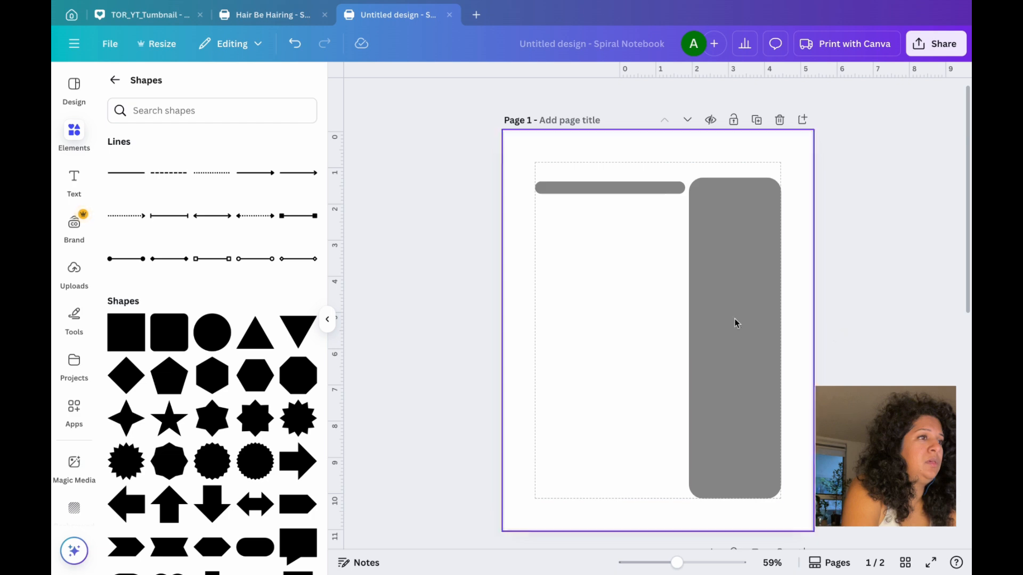
pyautogui.click(713, 311)
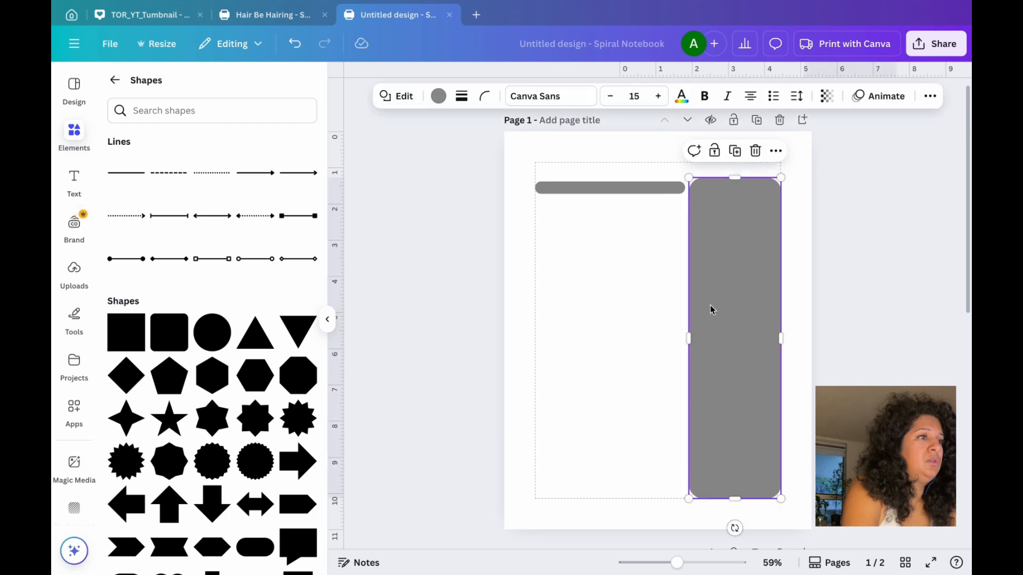
pyautogui.click(650, 189)
pyautogui.click(741, 250)
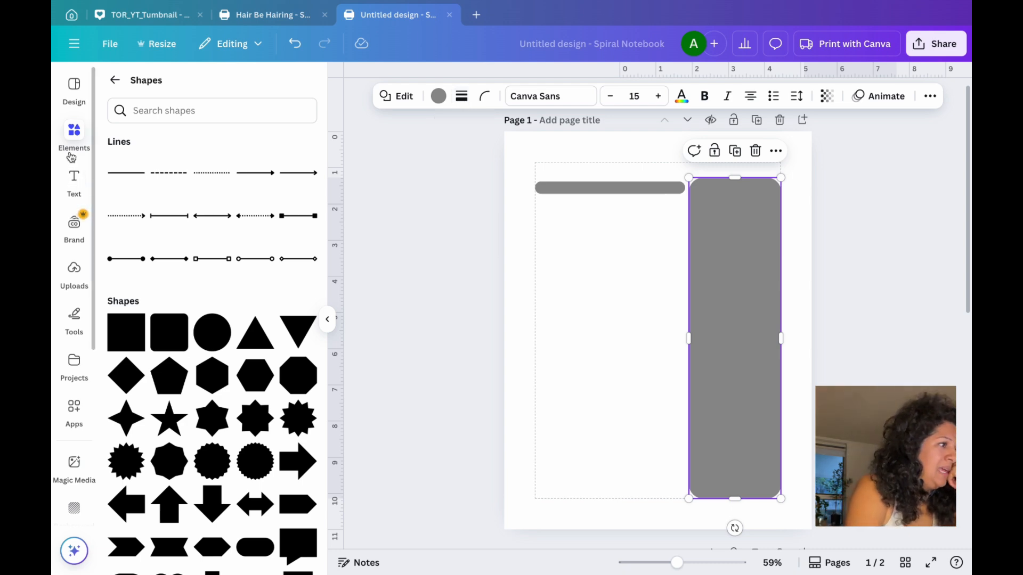
pyautogui.click(432, 236)
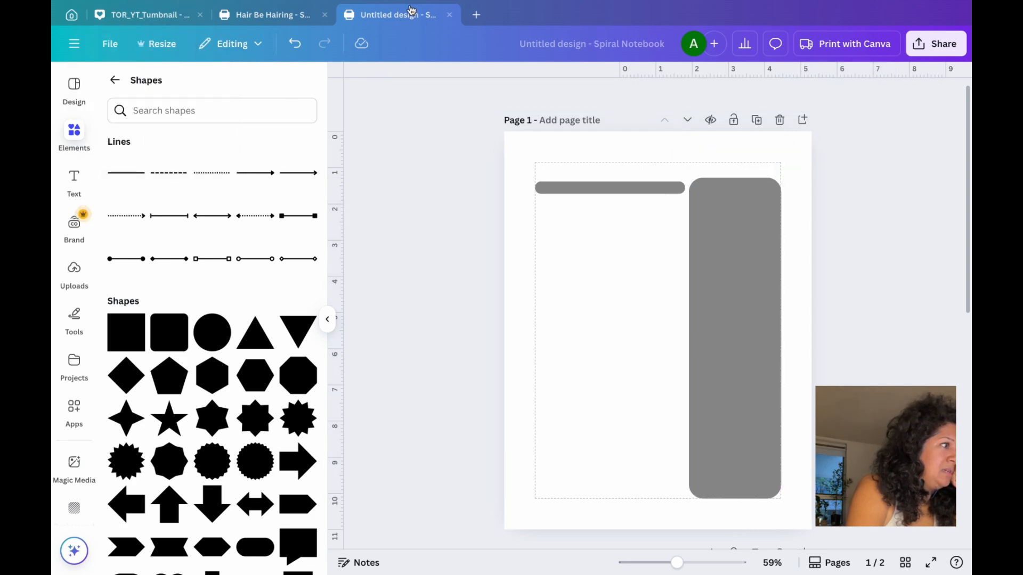
pyautogui.click(586, 322)
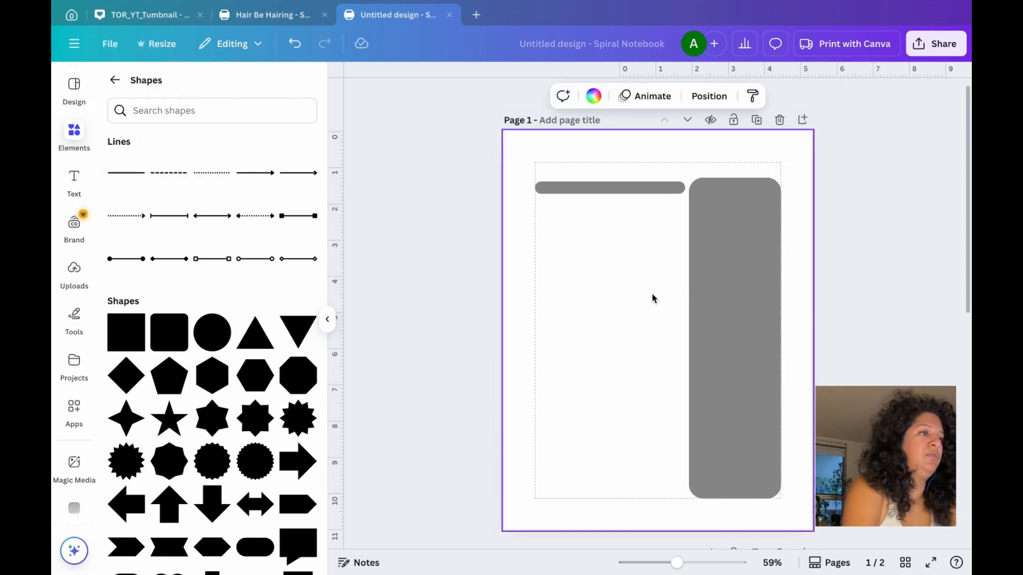
# - Fill the tall rounded column with the custom pale peach color #FAECE3
pyautogui.click(688, 293)
pyautogui.click(438, 96)
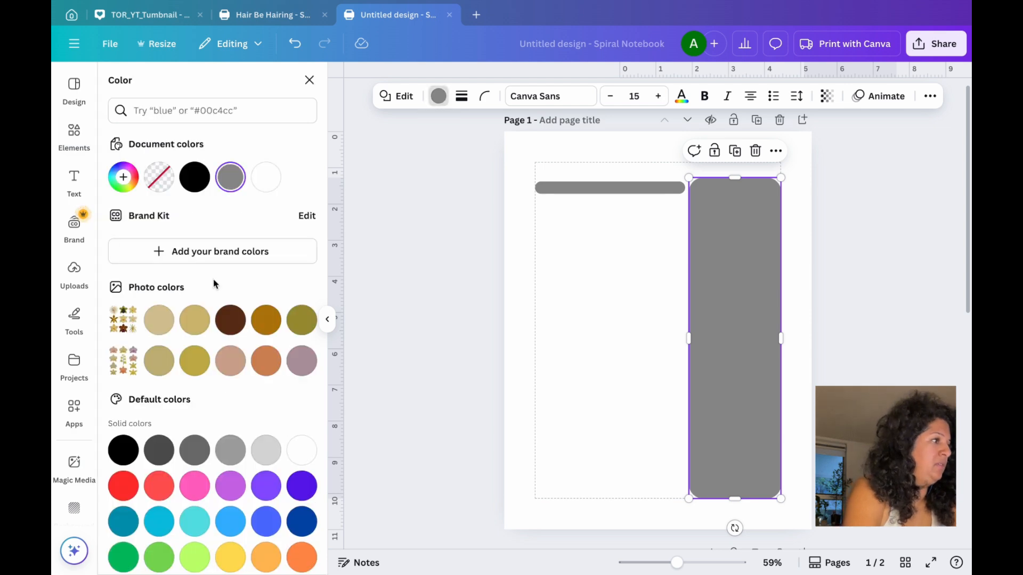
pyautogui.click(233, 363)
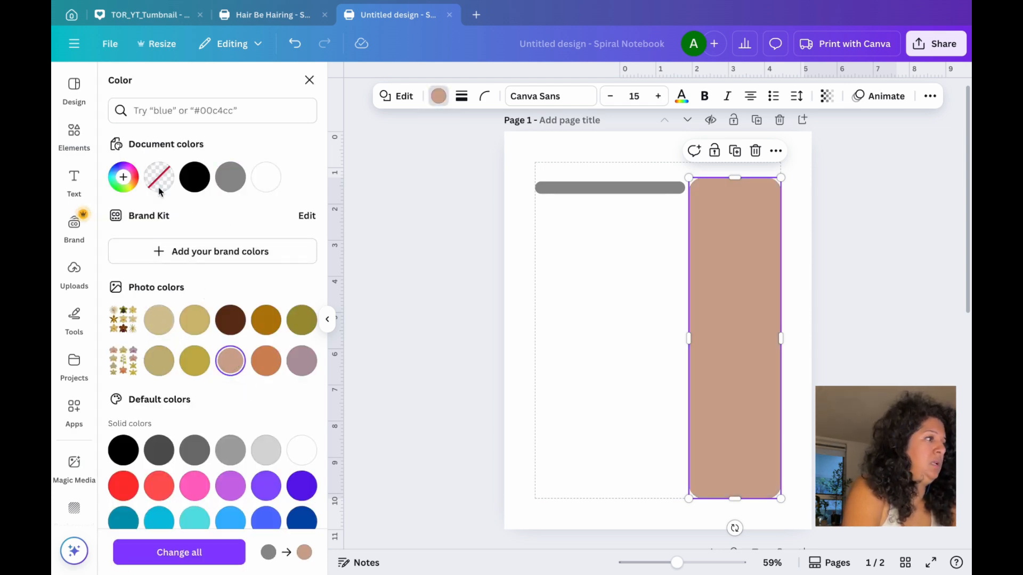
pyautogui.click(123, 177)
pyautogui.moveTo(152, 247); pyautogui.dragTo(149, 242)
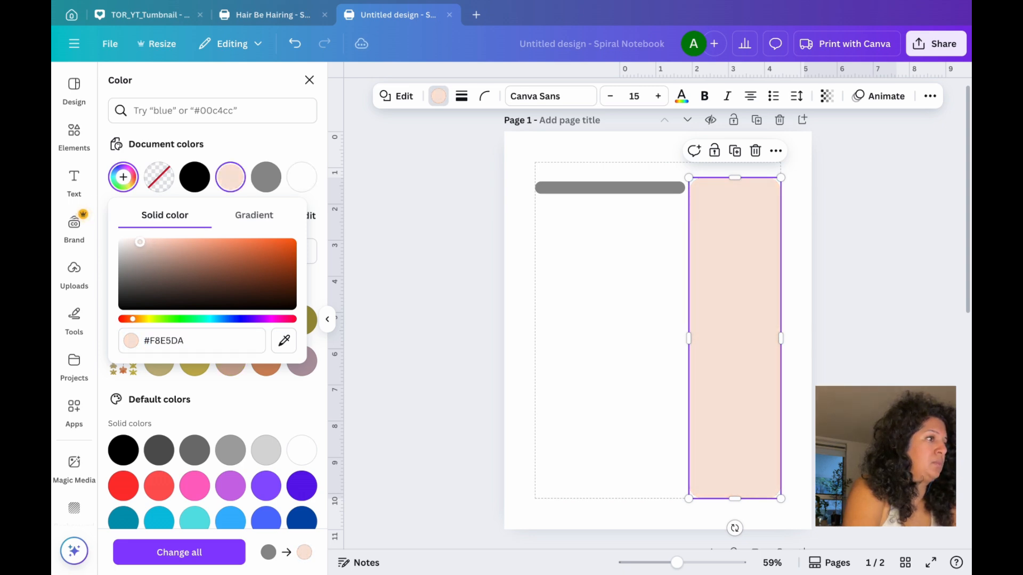
pyautogui.moveTo(134, 243); pyautogui.dragTo(135, 243)
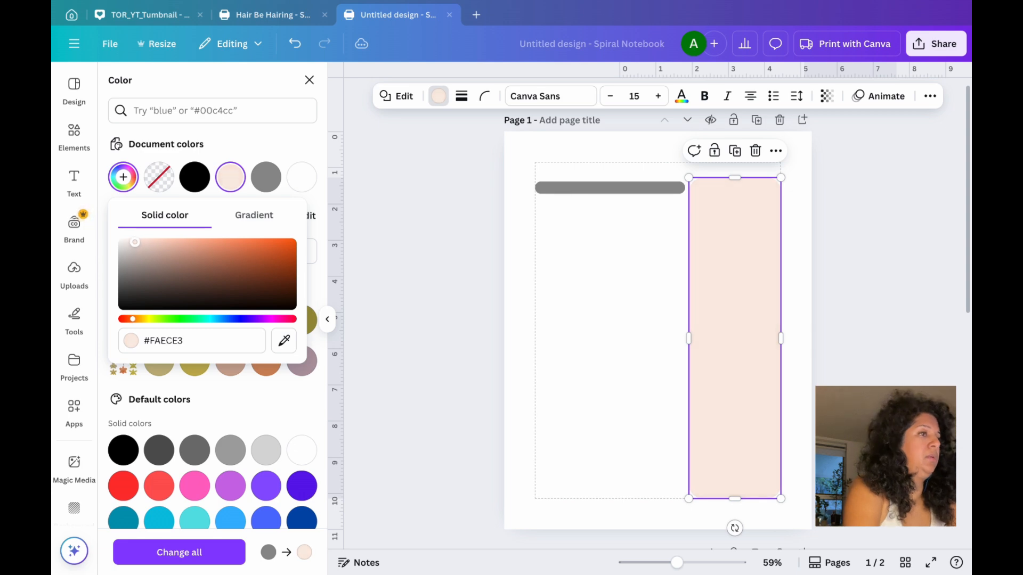
pyautogui.click(607, 265)
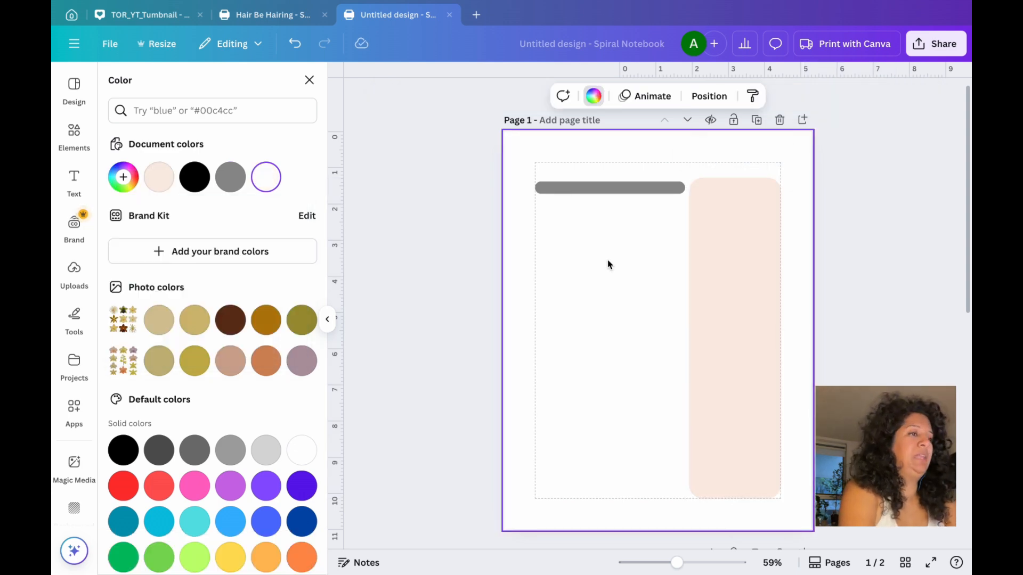
pyautogui.click(758, 339)
pyautogui.click(761, 336)
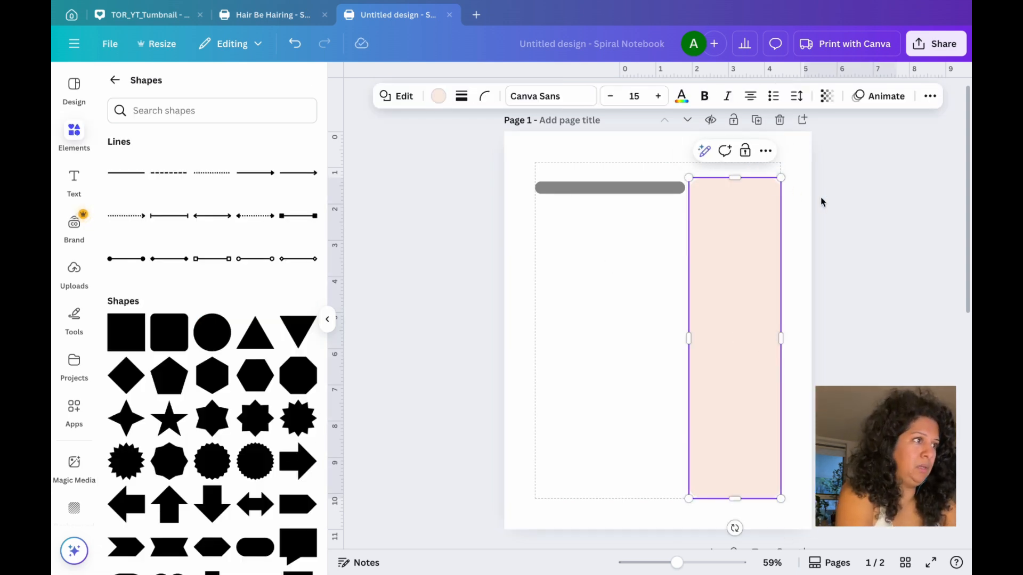
pyautogui.click(800, 204)
pyautogui.click(660, 188)
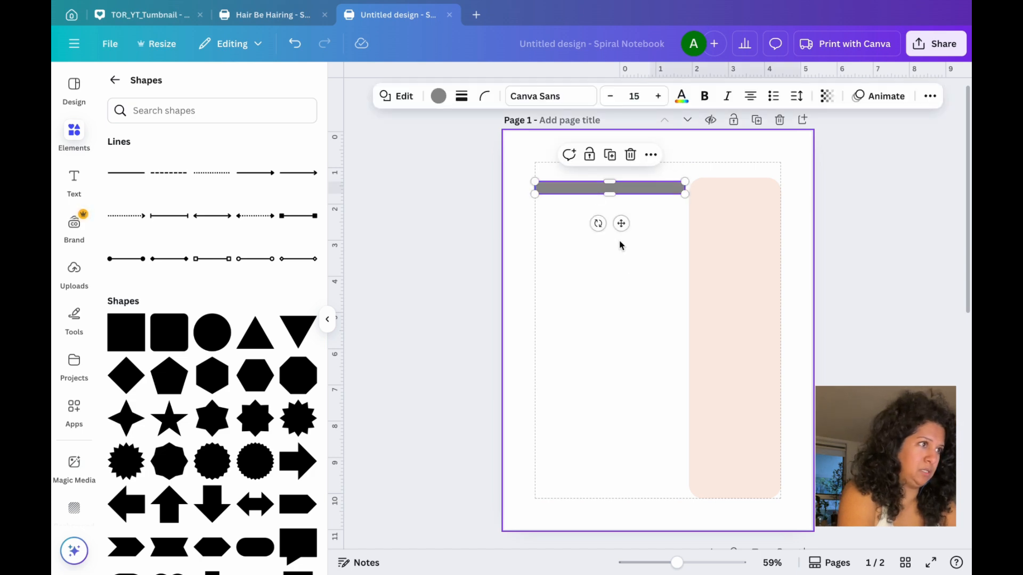
# - Add a circle, shrink it to about 0.25 in wide and place it inside the left end of the gray bar
pyautogui.click(202, 332)
pyautogui.moveTo(700, 371); pyautogui.dragTo(544, 186)
pyautogui.click(641, 299)
pyautogui.scroll(5, 548, 196)
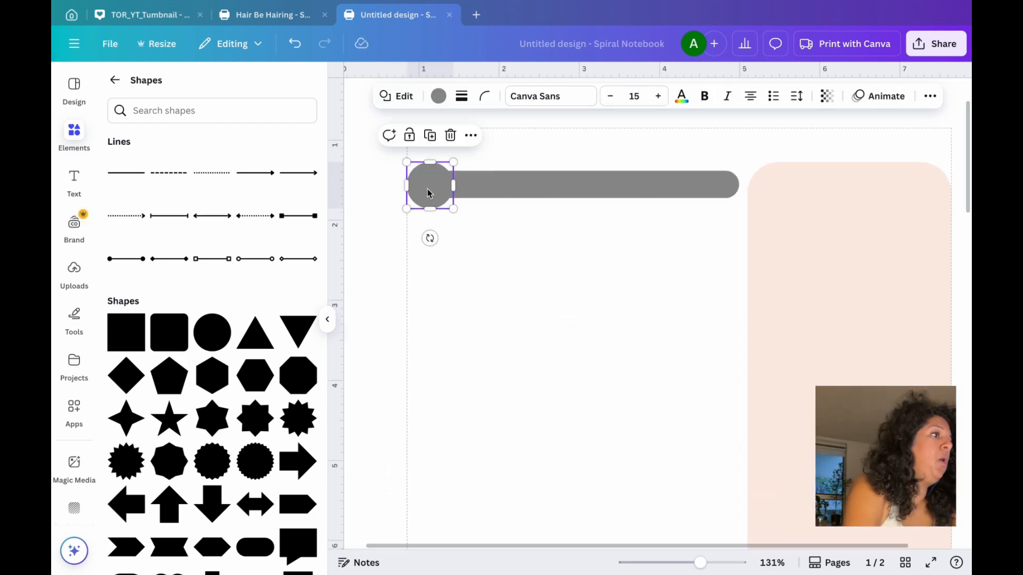
pyautogui.scroll(4, 428, 193)
pyautogui.moveTo(472, 223); pyautogui.dragTo(423, 184)
# - Fill the small circle on the gray bar with white
pyautogui.click(439, 96)
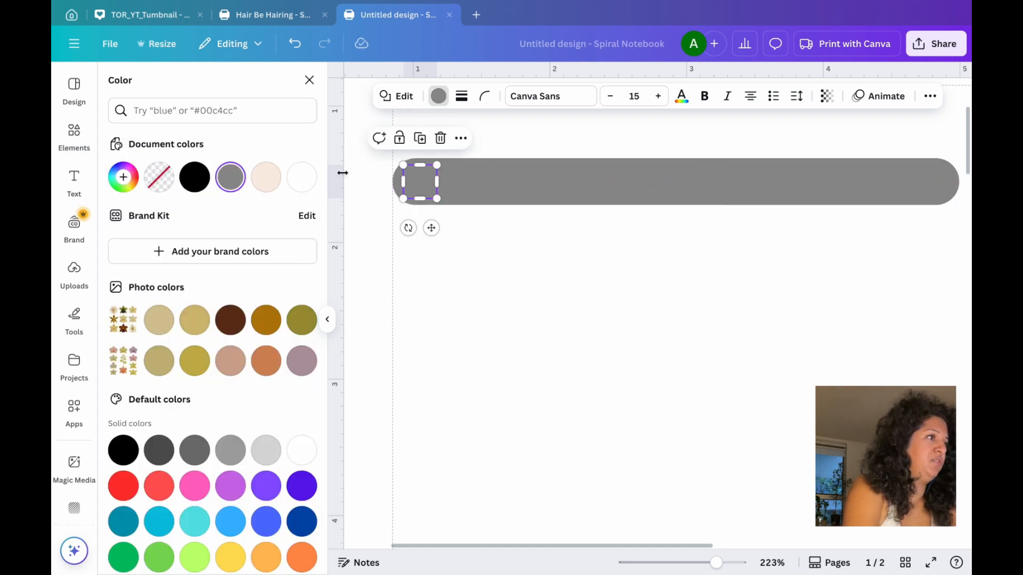
pyautogui.click(303, 181)
pyautogui.click(541, 239)
# - Nudge the white circle into position inside the rounded left end of the gray bar
pyautogui.scroll(-2, 554, 251)
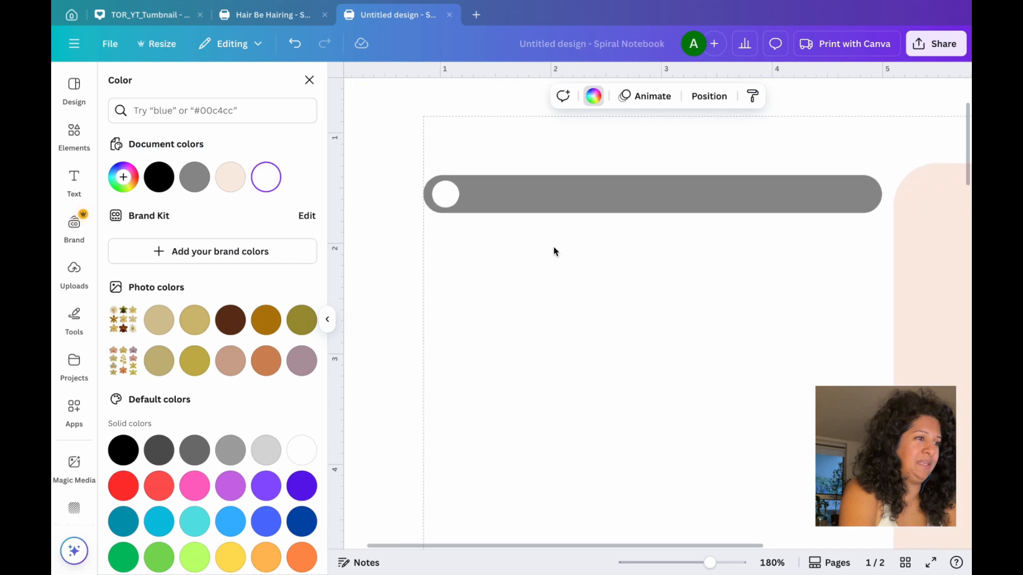
pyautogui.scroll(-7, 554, 252)
pyautogui.scroll(-5, 554, 252)
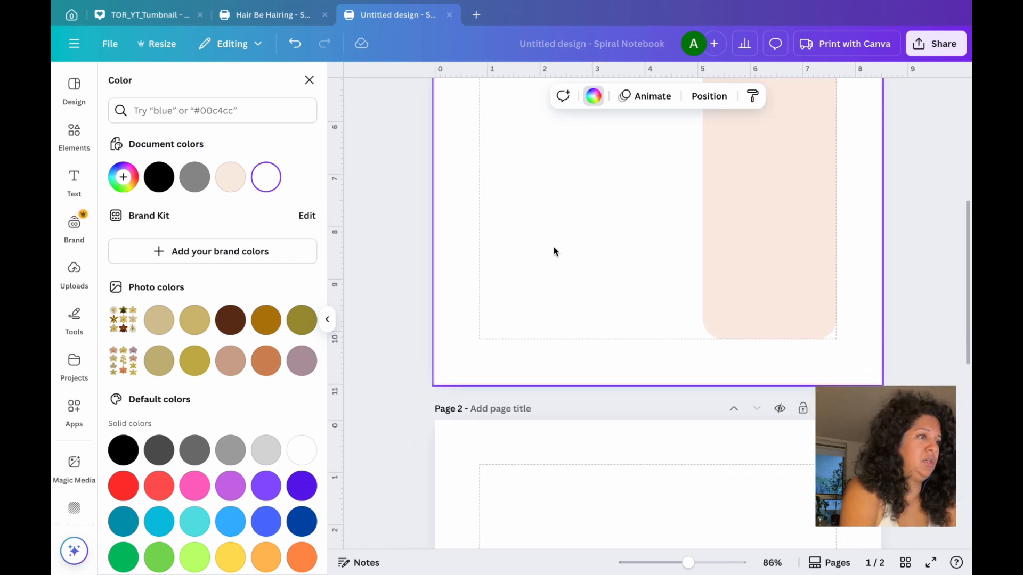
pyautogui.scroll(5, 553, 252)
pyautogui.scroll(-1, 554, 252)
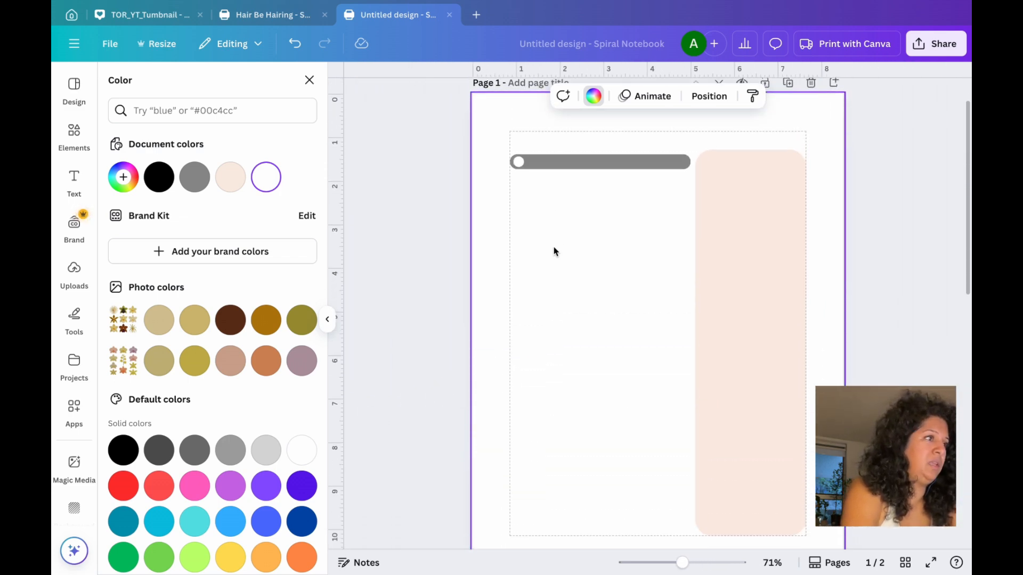
pyautogui.click(518, 163)
pyautogui.scroll(4, 517, 164)
pyautogui.click(455, 252)
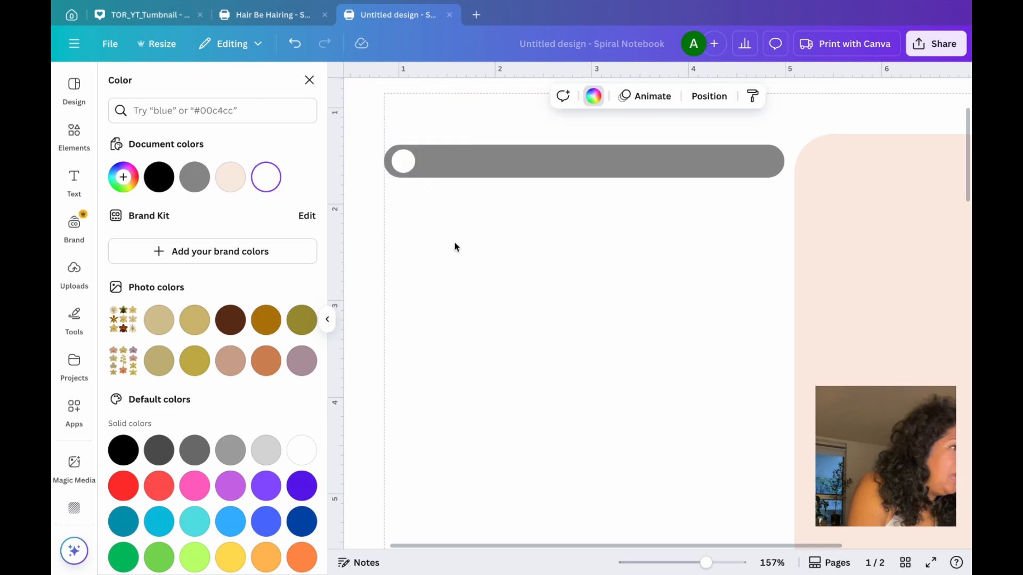
pyautogui.scroll(2, 400, 159)
pyautogui.moveTo(409, 167); pyautogui.dragTo(404, 164)
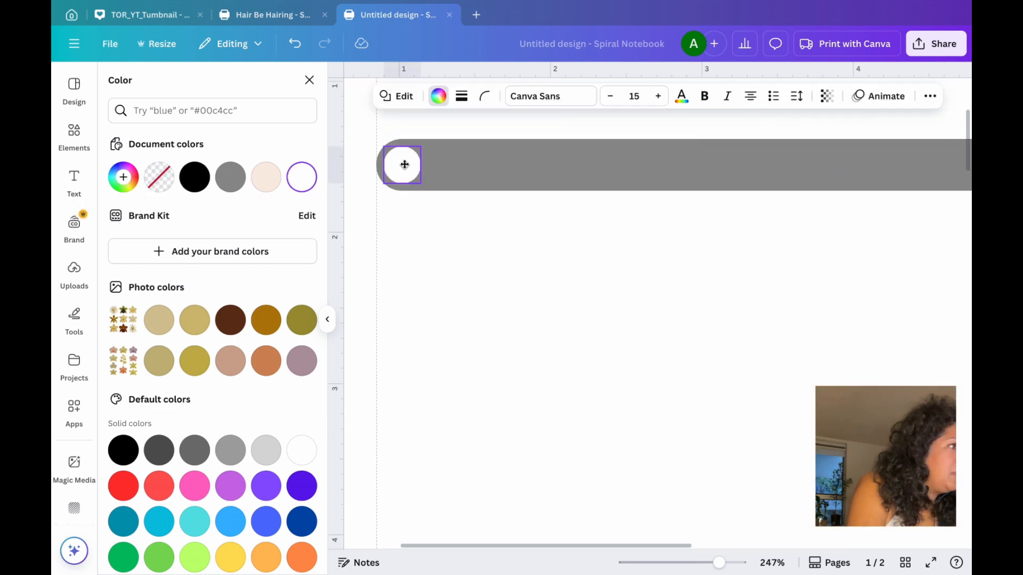
# - Fill the long rounded bar with the same pale peach document color as the tall column
pyautogui.scroll(-5, 456, 224)
pyautogui.click(548, 196)
pyautogui.click(548, 196)
pyautogui.click(265, 177)
pyautogui.click(643, 347)
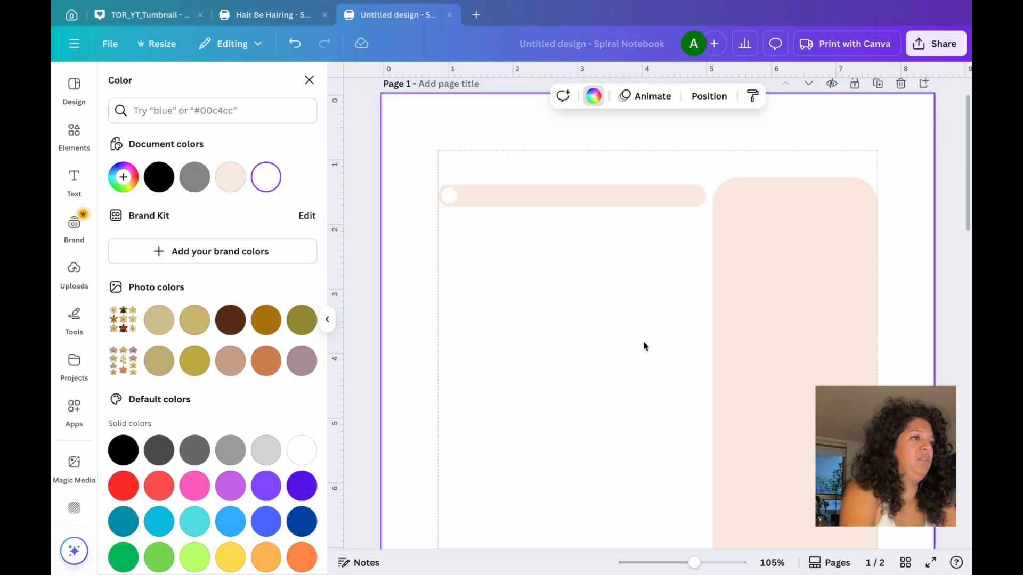
pyautogui.click(595, 200)
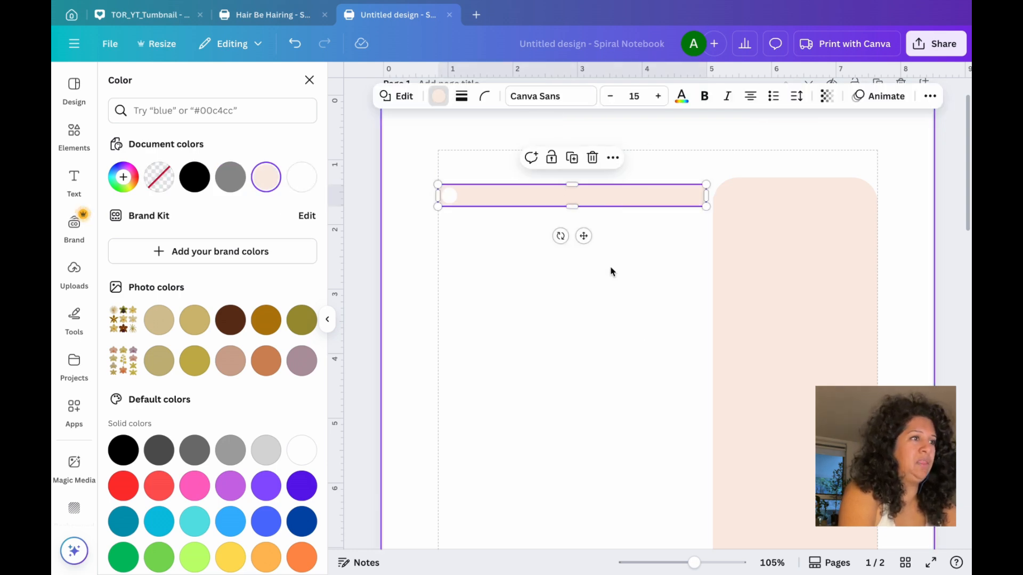
pyautogui.click(669, 347)
pyautogui.click(764, 347)
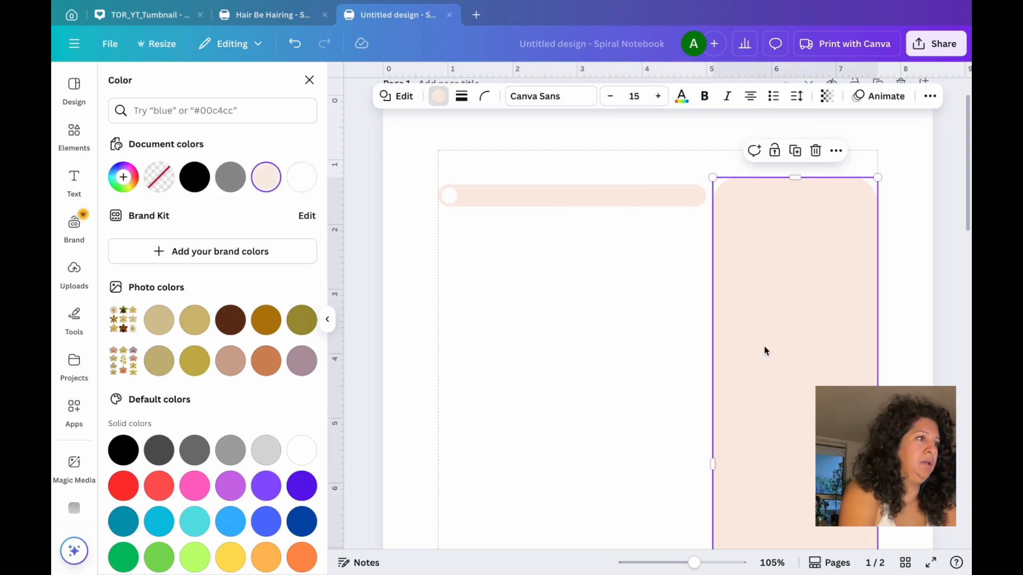
pyautogui.click(569, 195)
pyautogui.click(600, 284)
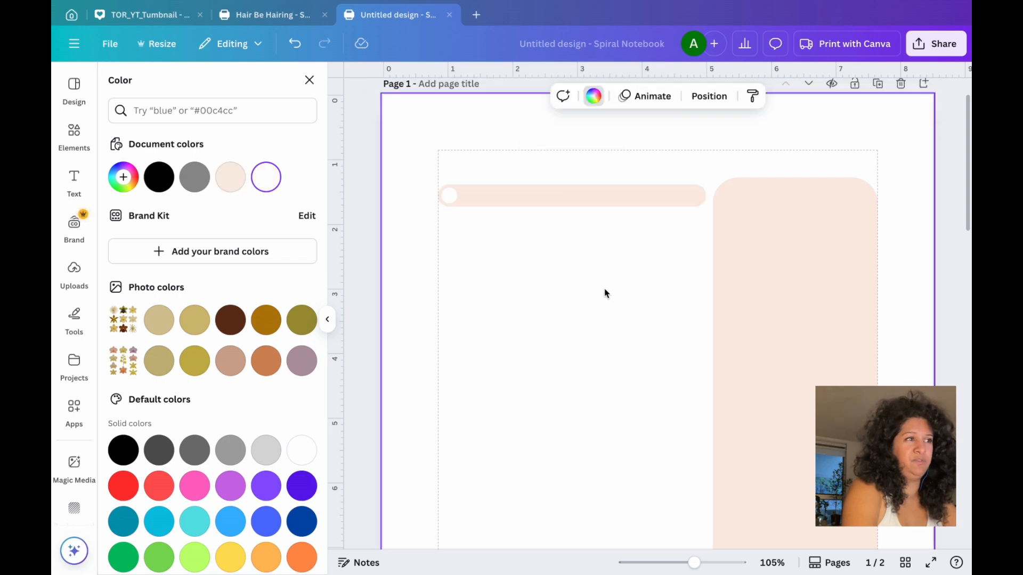
pyautogui.click(653, 188)
pyautogui.click(669, 233)
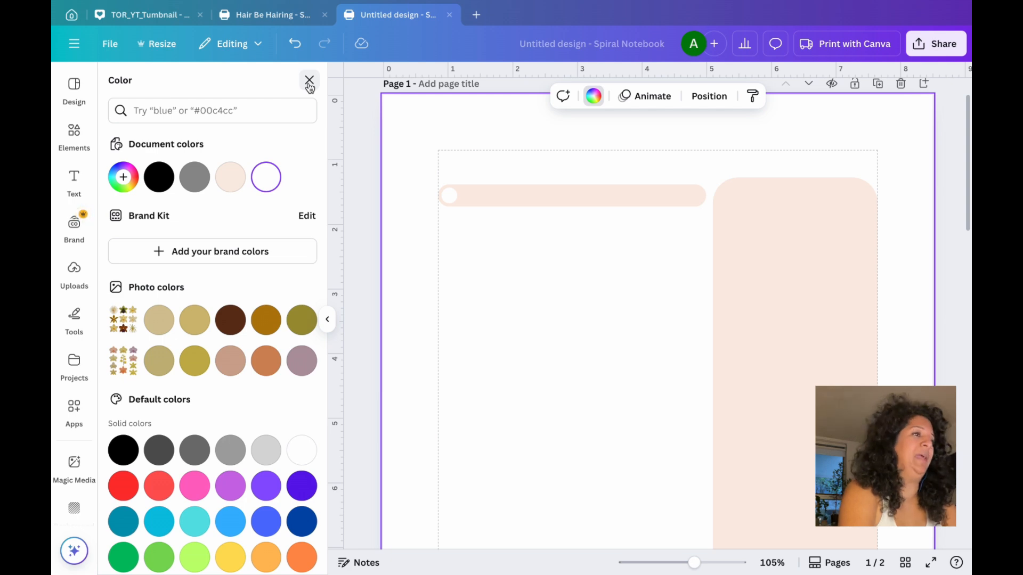
# - Group the long peach bar with the white circle inside it
pyautogui.click(309, 83)
pyautogui.click(327, 320)
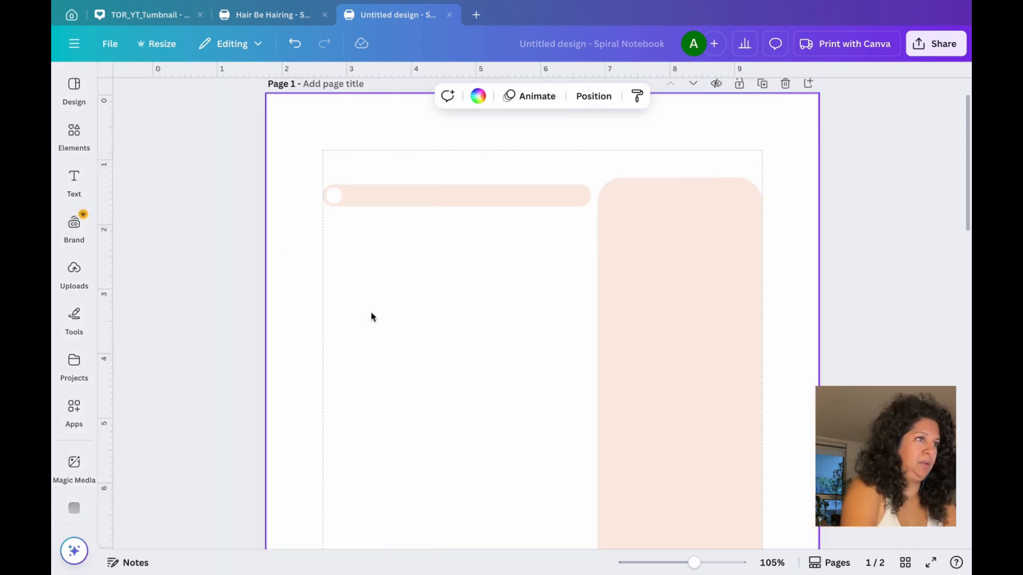
pyautogui.scroll(-5, 500, 313)
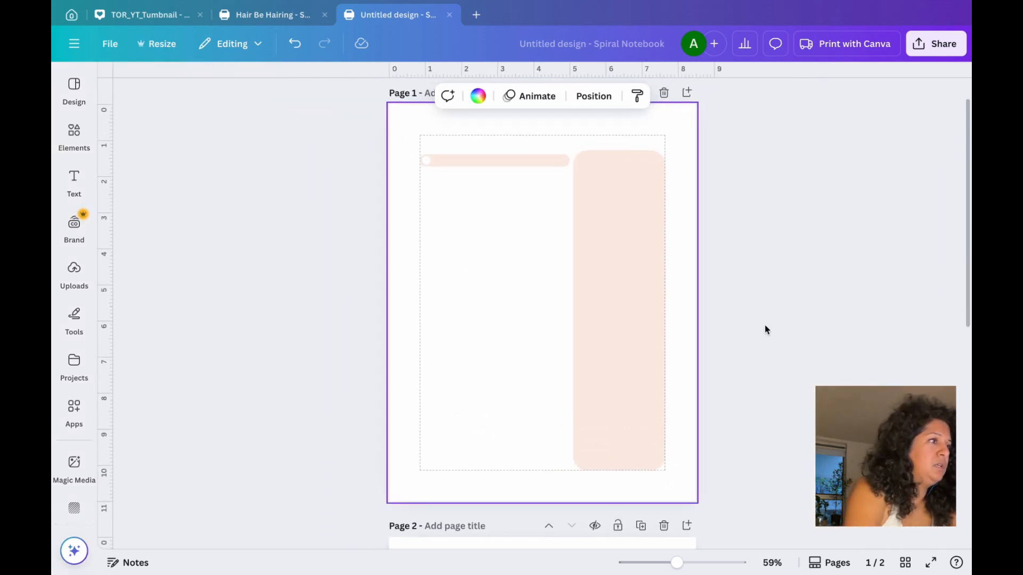
pyautogui.moveTo(405, 147); pyautogui.dragTo(466, 185)
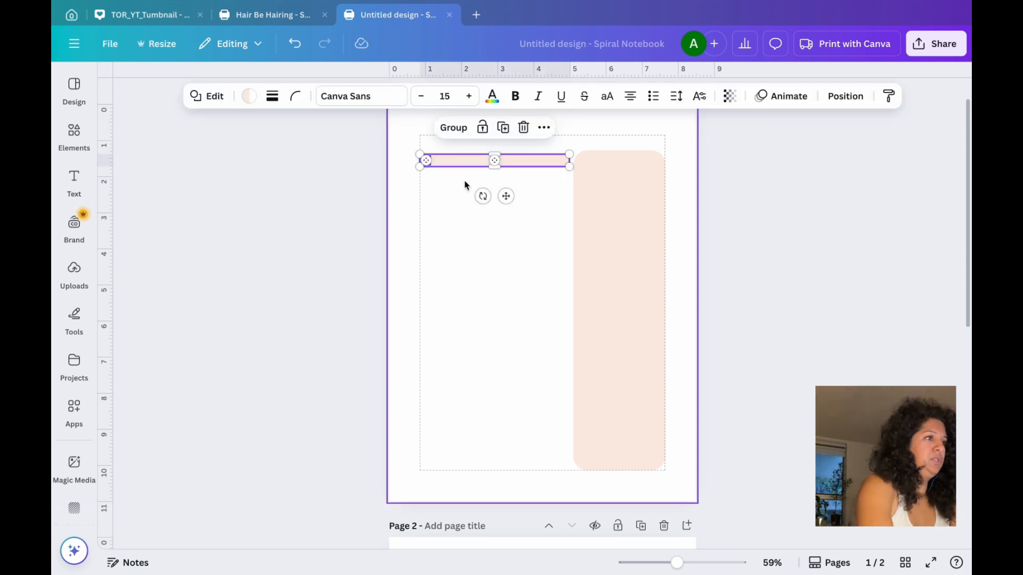
pyautogui.hotkey('ctrl', 'g')
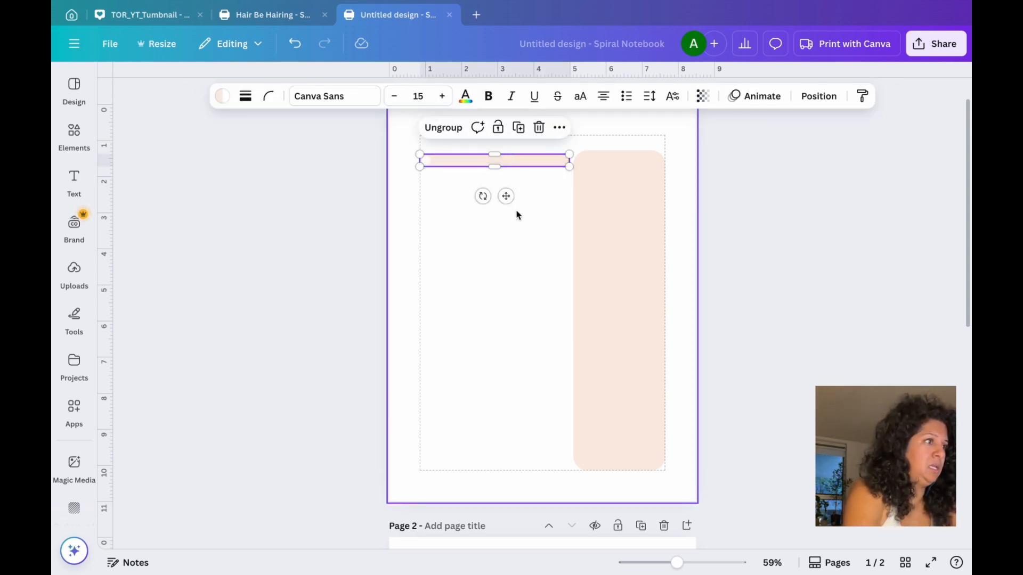
# - Duplicate the grouped bar repeatedly to make a cascade of 16 copies
pyautogui.hotkey('ctrl', 'd')
pyautogui.hotkey('ctrl', 'd')
pyautogui.hotkey('ctrl', 'd')
pyautogui.hotkey('ctrl', 'd')
pyautogui.hotkey('ctrl', 'd')
pyautogui.hotkey('ctrl', 'd')
pyautogui.hotkey('ctrl', 'd')
pyautogui.hotkey('ctrl', 'd')
pyautogui.hotkey('ctrl', 'd')
pyautogui.hotkey('ctrl', 'd')
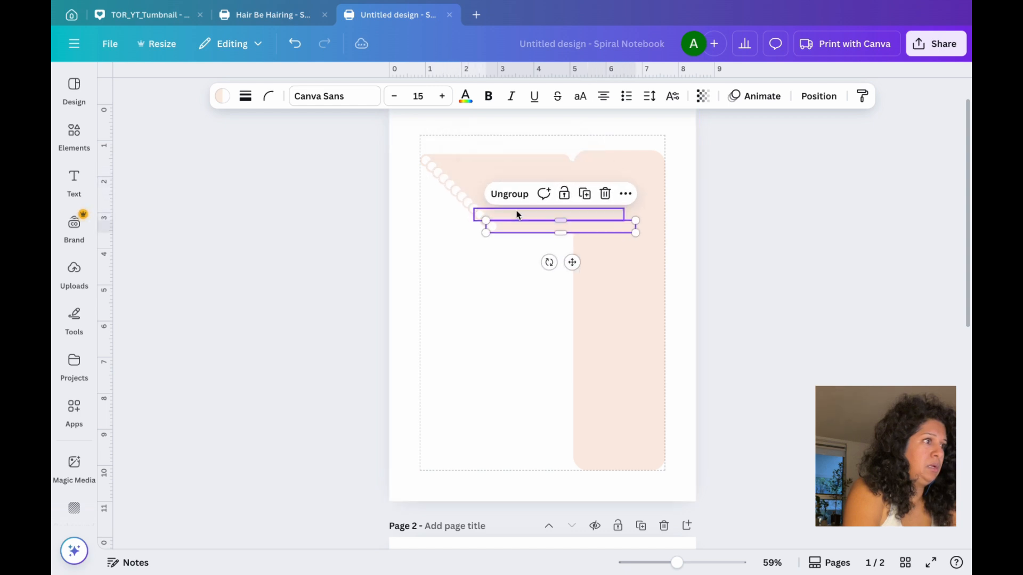
pyautogui.hotkey('ctrl', 'd')
pyautogui.hotkey('ctrl', 'd')
pyautogui.hotkey('ctrl', 'd')
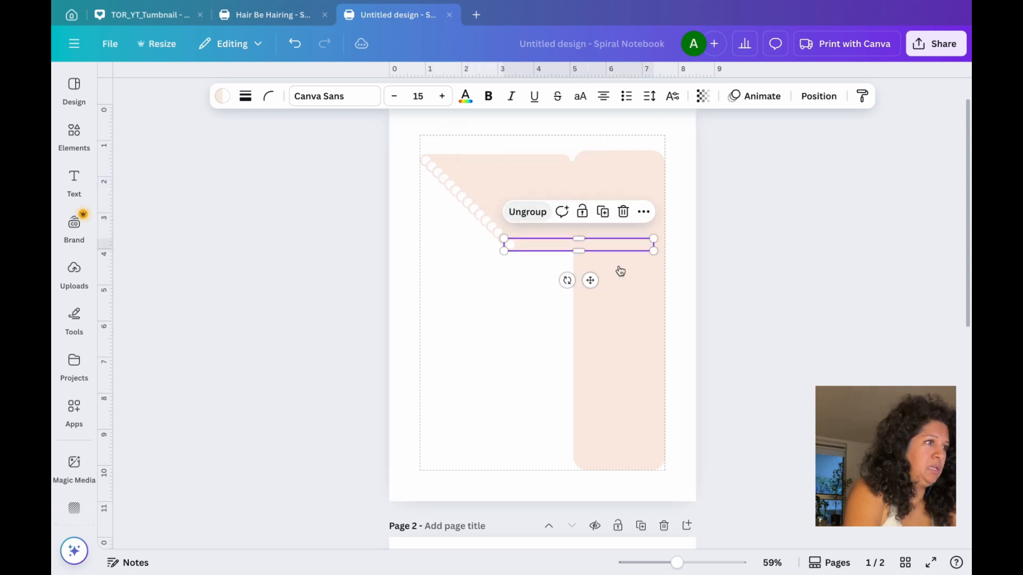
pyautogui.hotkey('ctrl', 'd')
# - Move the last bar copy to the left margin near the lower end of the page, directly below the first bar
pyautogui.click(705, 260)
pyautogui.moveTo(611, 257); pyautogui.dragTo(525, 399)
pyautogui.hotkey('ctrl', 'z')
pyautogui.click(545, 327)
pyautogui.moveTo(503, 258); pyautogui.dragTo(484, 438)
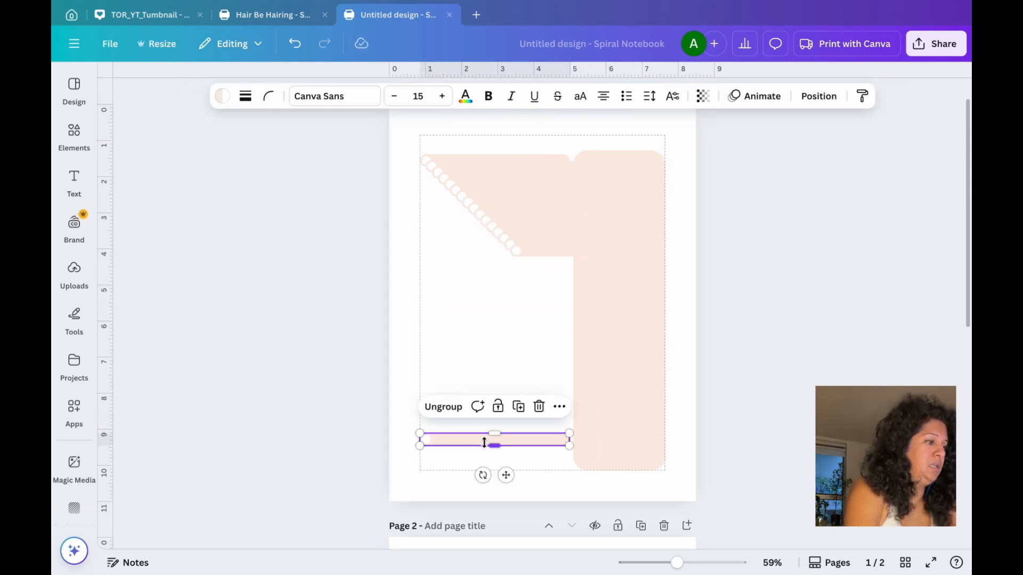
# - Select all the bars without the tall column, align them left and tidy up their vertical spacing
pyautogui.hotkey('ctrl', 'a')
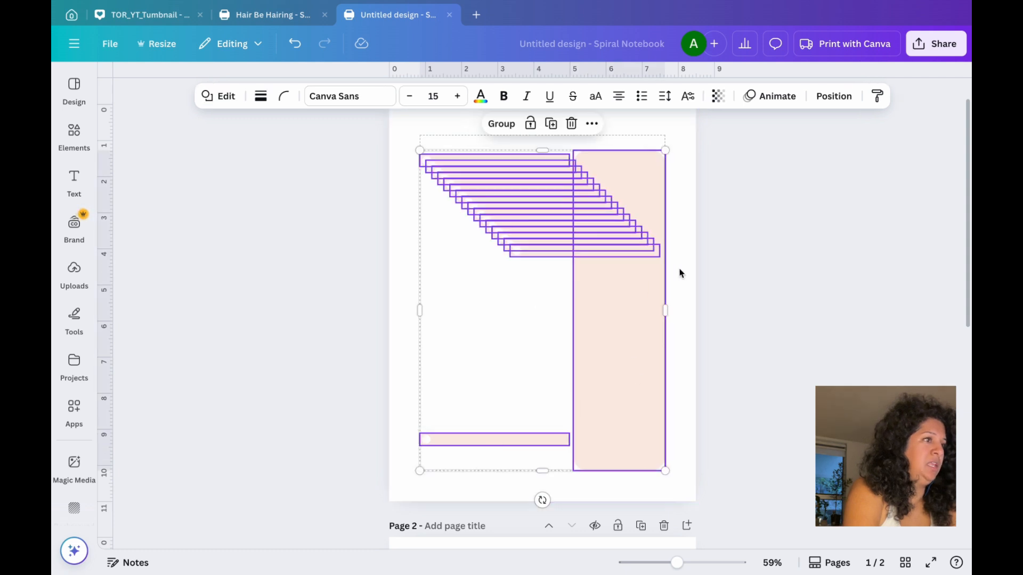
pyautogui.keyDown('shift'); pyautogui.click(640, 298); pyautogui.keyUp('shift')
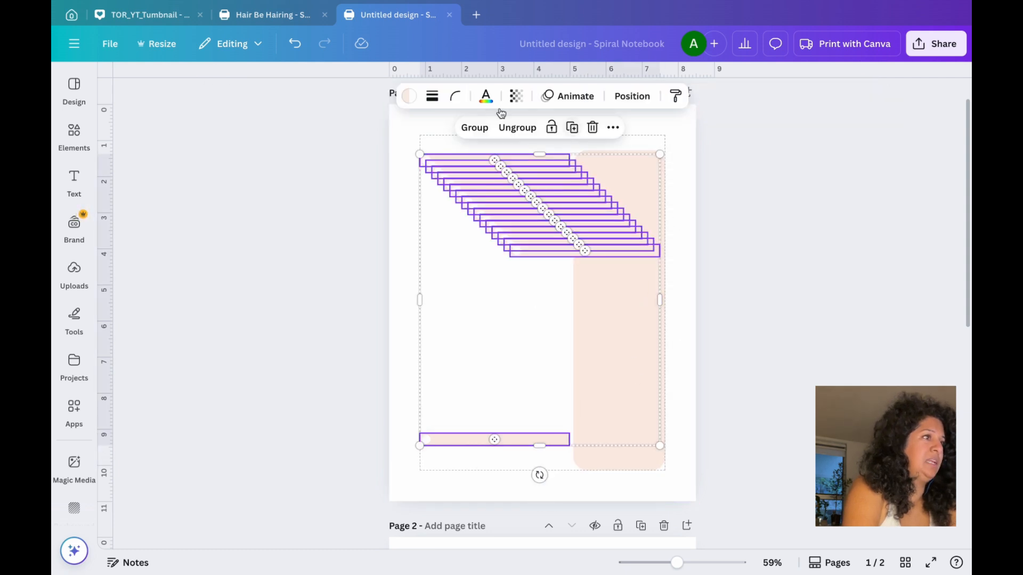
pyautogui.click(643, 96)
pyautogui.click(239, 239)
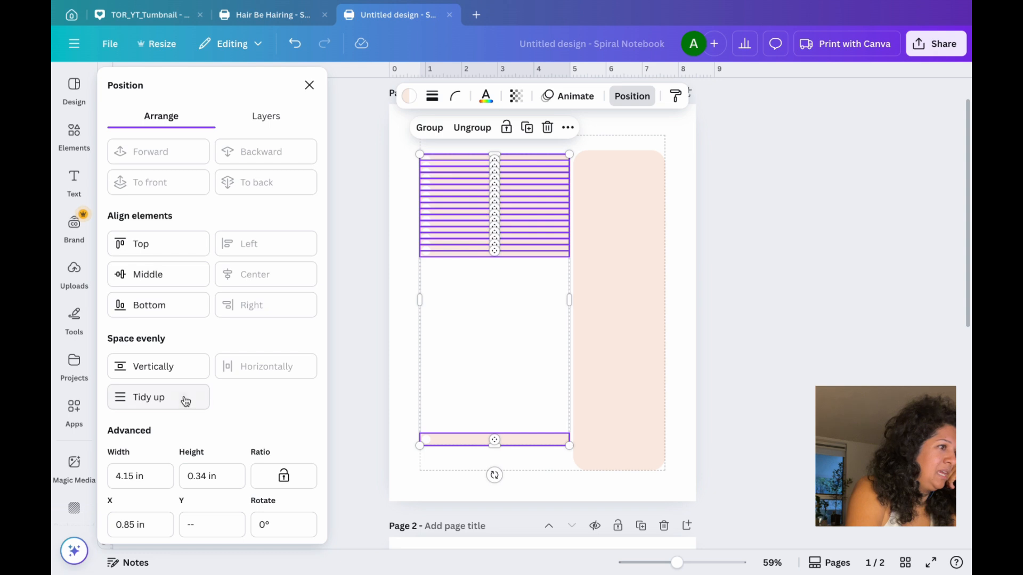
pyautogui.click(186, 398)
pyautogui.click(810, 372)
pyautogui.click(809, 371)
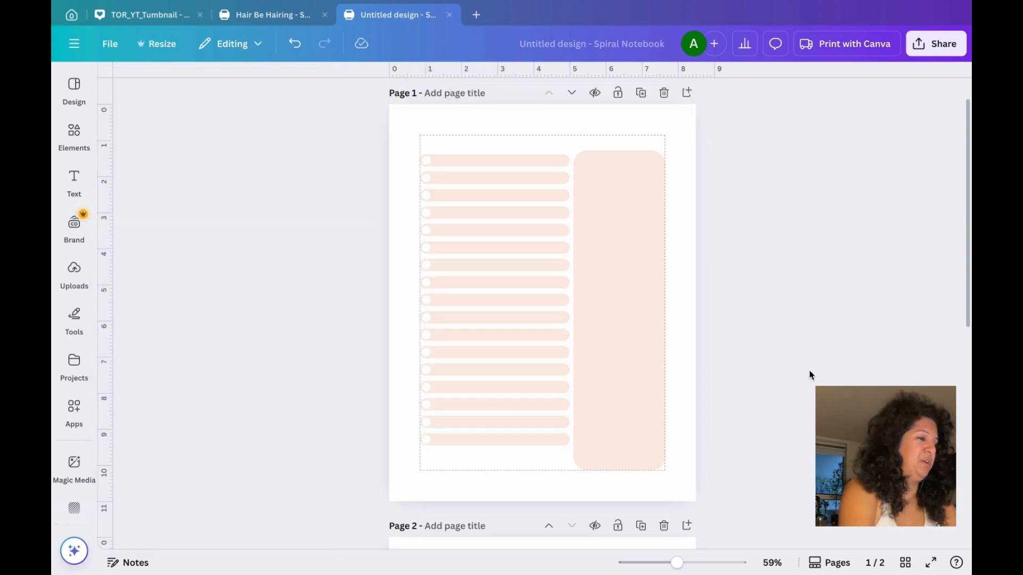
# - Add two more copies of the lowest bar, placing one on the bottom margin level with the column's lower edge
pyautogui.click(506, 440)
pyautogui.keyDown('shift'); pyautogui.click(529, 424); pyautogui.keyUp('shift')
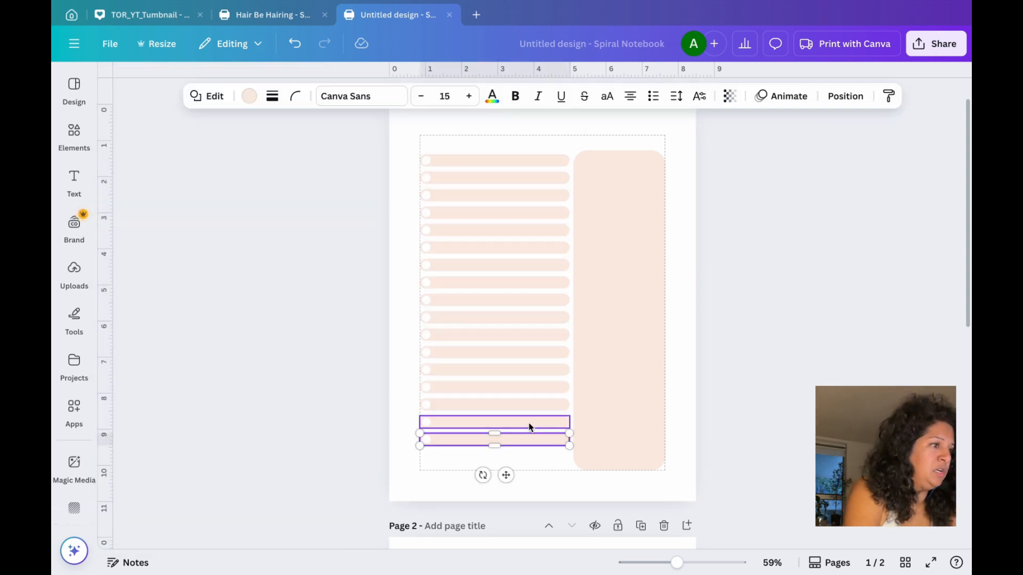
pyautogui.moveTo(521, 443); pyautogui.dragTo(521, 465)
pyautogui.click(565, 492)
# - Tidy up the spacing of all the bars so they are distributed evenly down to the bottom margin
pyautogui.moveTo(564, 490); pyautogui.dragTo(411, 129)
pyautogui.click(632, 96)
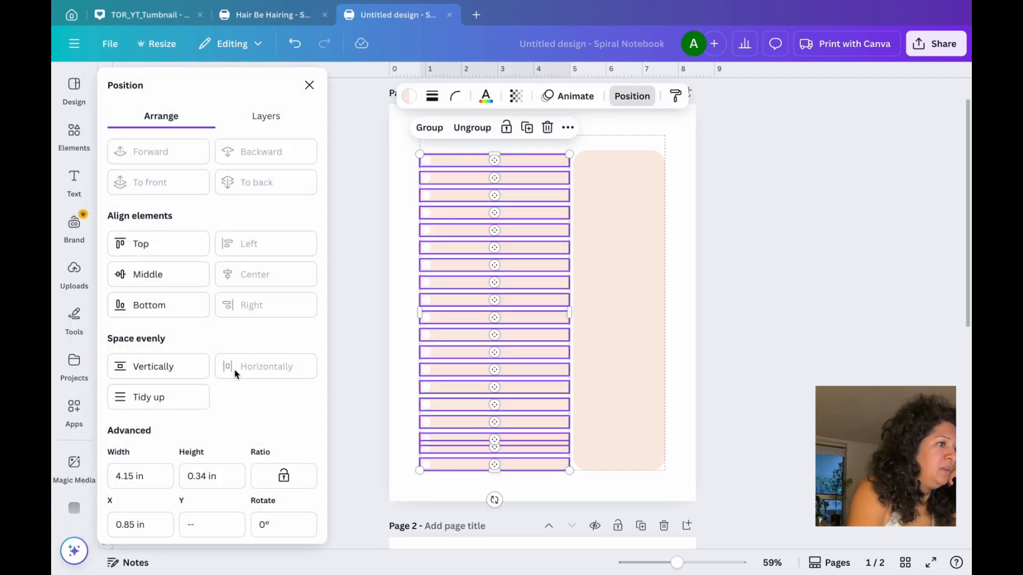
pyautogui.click(178, 401)
pyautogui.click(837, 301)
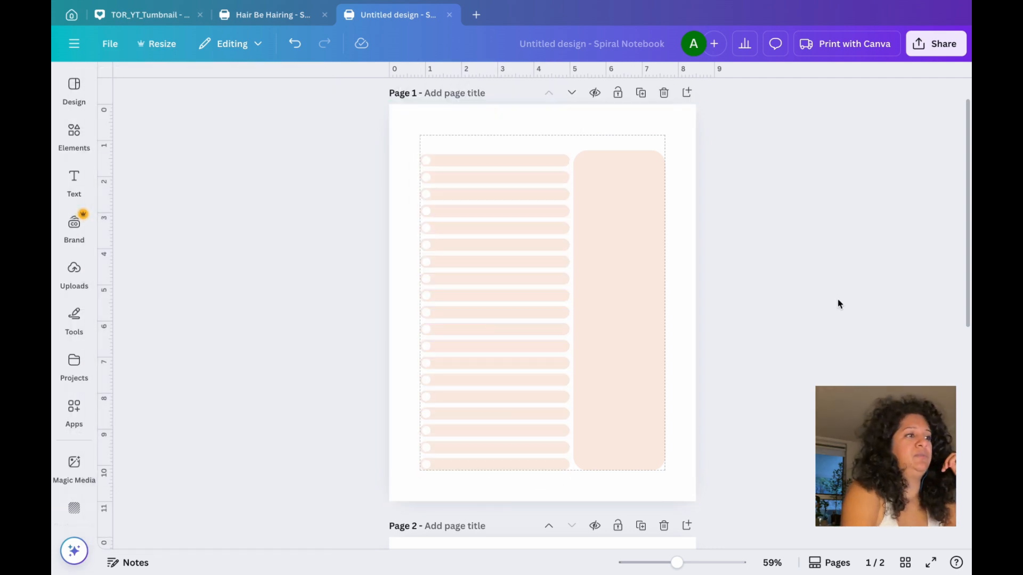
# - Narrow the tall peach column slightly from its left edge to widen the gap to the bars
pyautogui.click(582, 340)
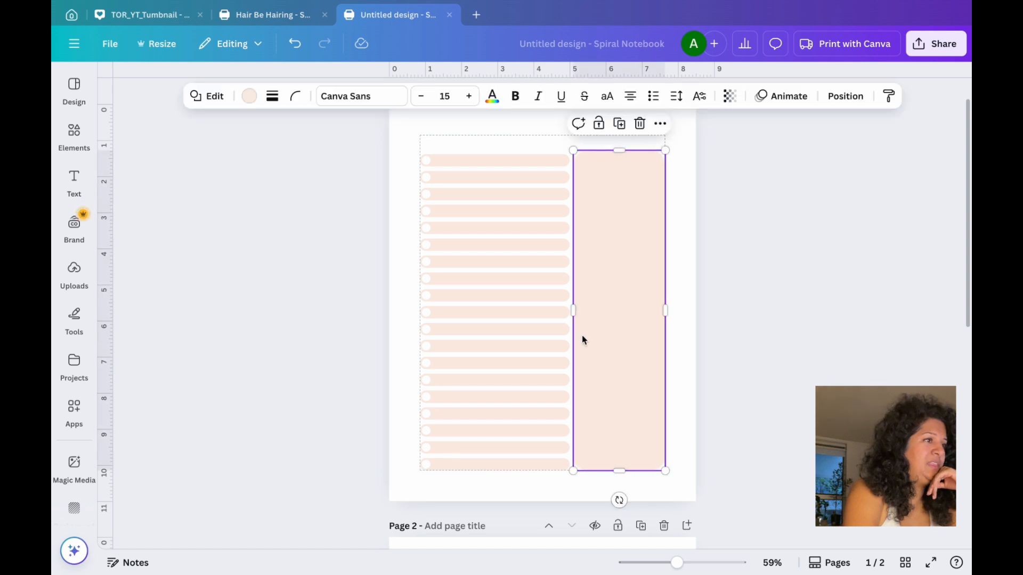
pyautogui.moveTo(577, 312); pyautogui.dragTo(577, 309)
pyautogui.click(714, 299)
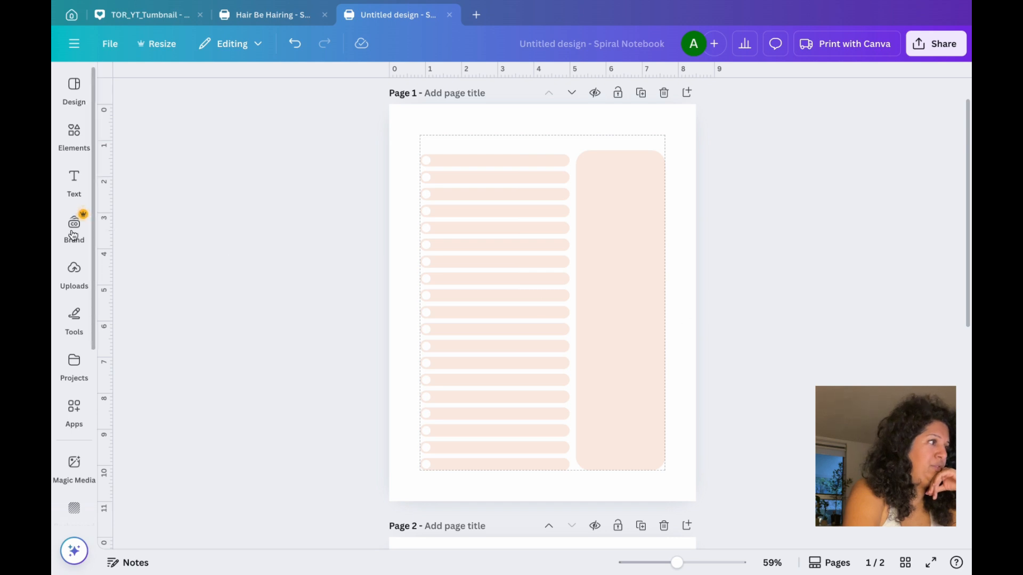
# - Add a heading to the page with the text "to-do"
pyautogui.click(76, 180)
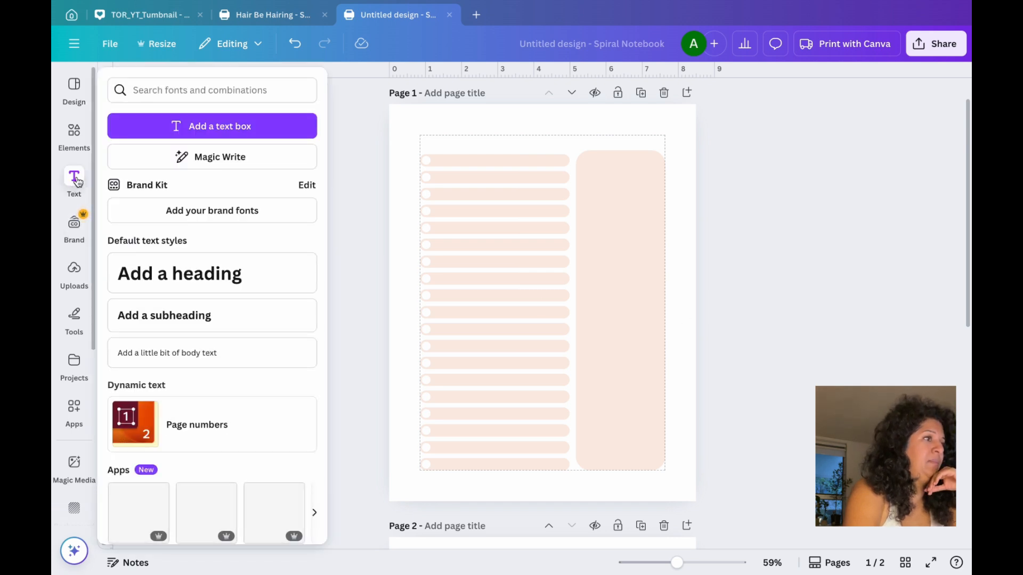
pyautogui.click(130, 272)
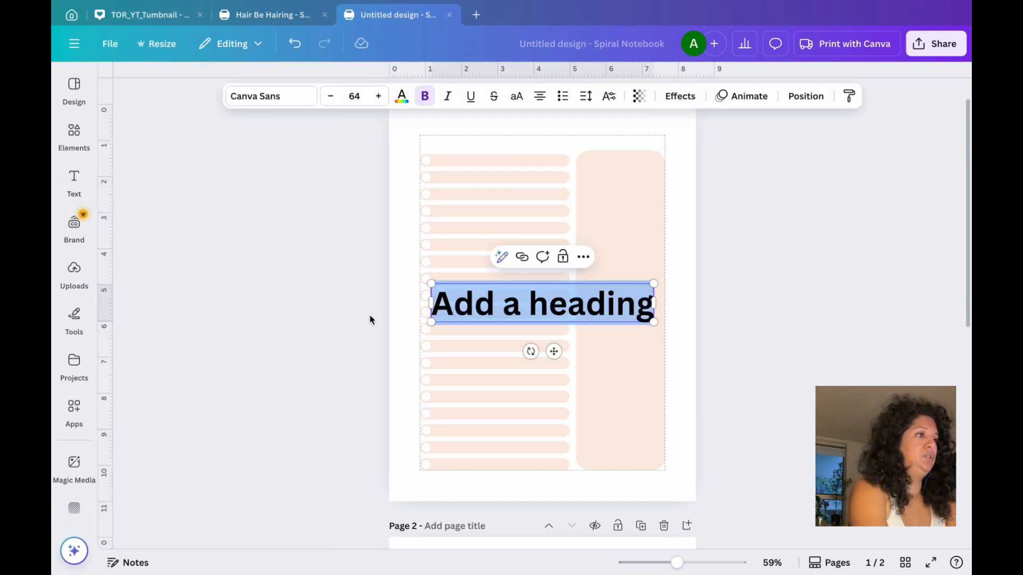
pyautogui.write('To')
pyautogui.press('BackSpace')
pyautogui.press('BackSpace')
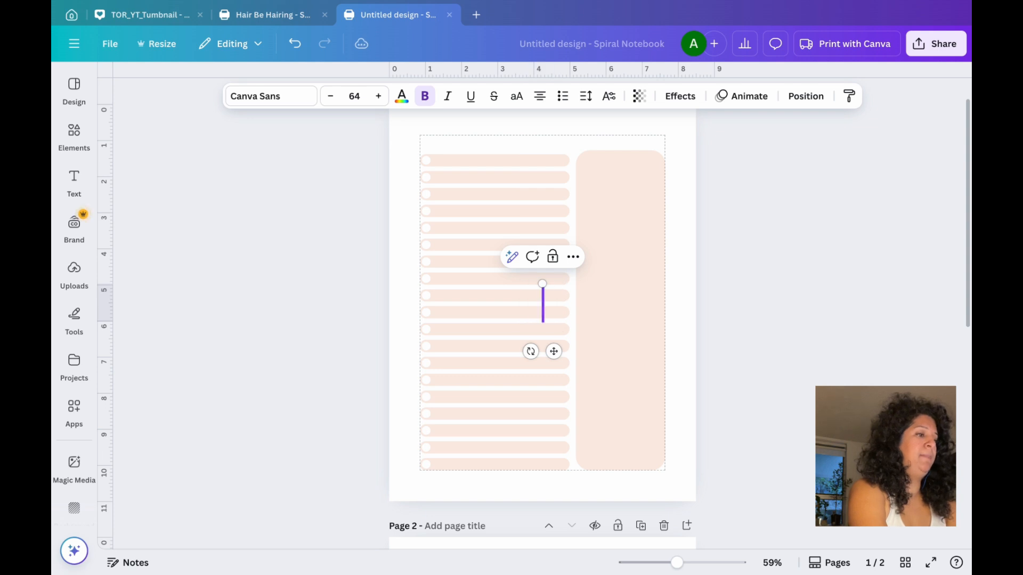
pyautogui.write('to-do')
pyautogui.click(703, 354)
# - Place the "to-do" heading above the bars at the left margin and change a duplicate beside it to "list"
pyautogui.click(532, 302)
pyautogui.moveTo(532, 303); pyautogui.dragTo(585, 139)
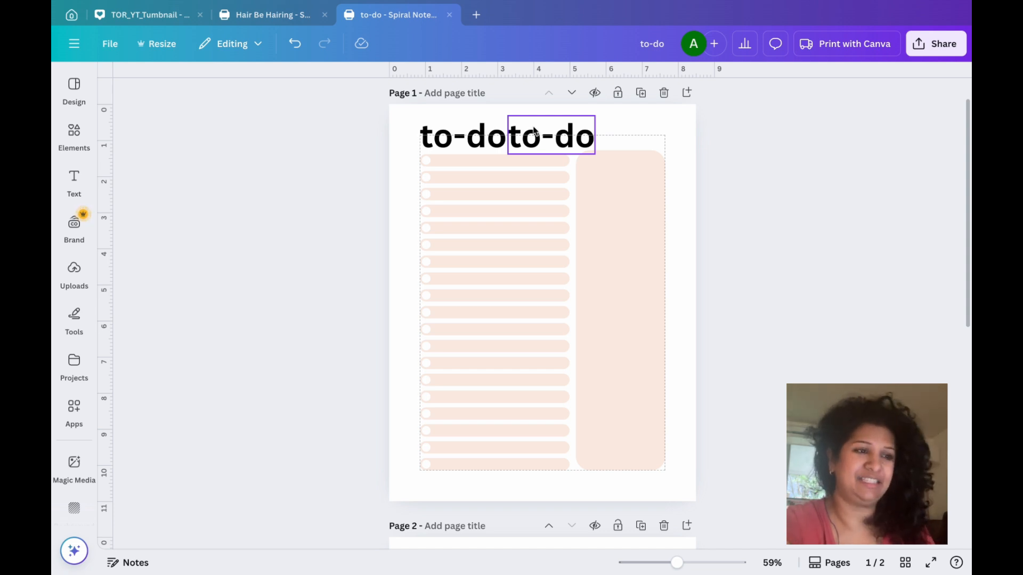
pyautogui.click(521, 146)
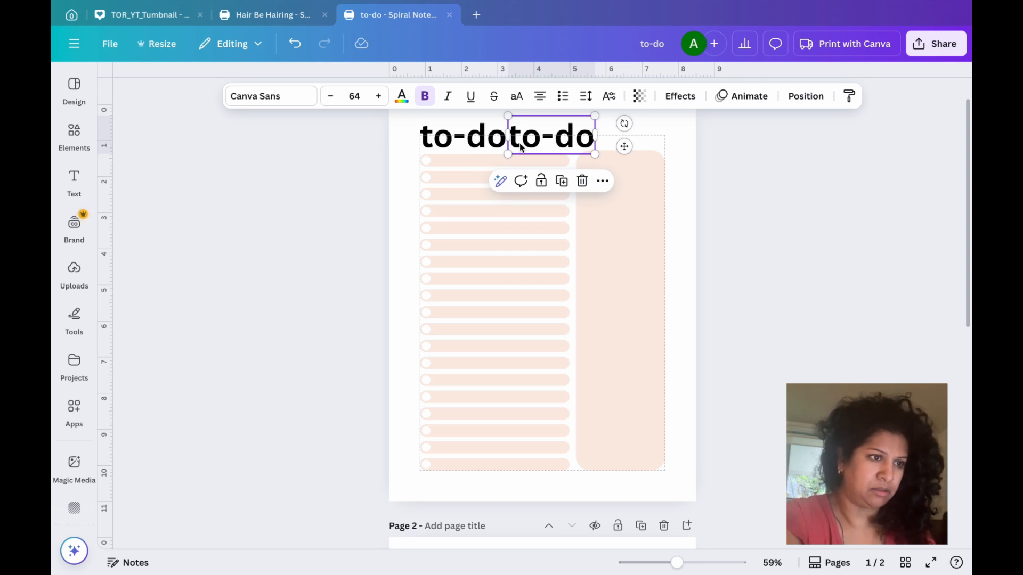
pyautogui.doubleClick(520, 144)
pyautogui.write('Lis')
pyautogui.press('BackSpace')
pyautogui.press('BackSpace')
pyautogui.press('BackSpace')
pyautogui.write('list')
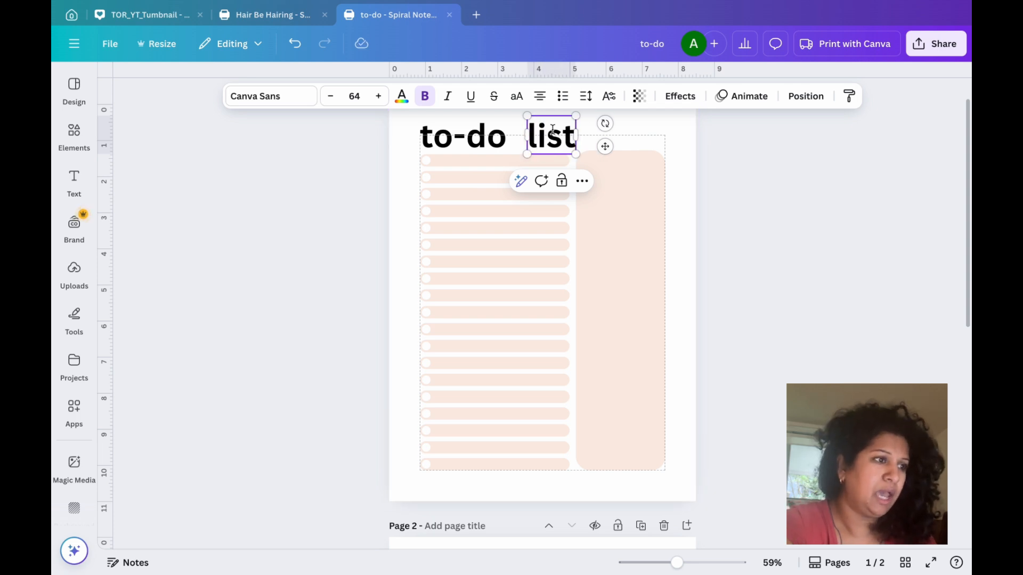
# - Set the word "list" in the Meow Script font and "to-do" in Glacial Indifference
pyautogui.click(271, 94)
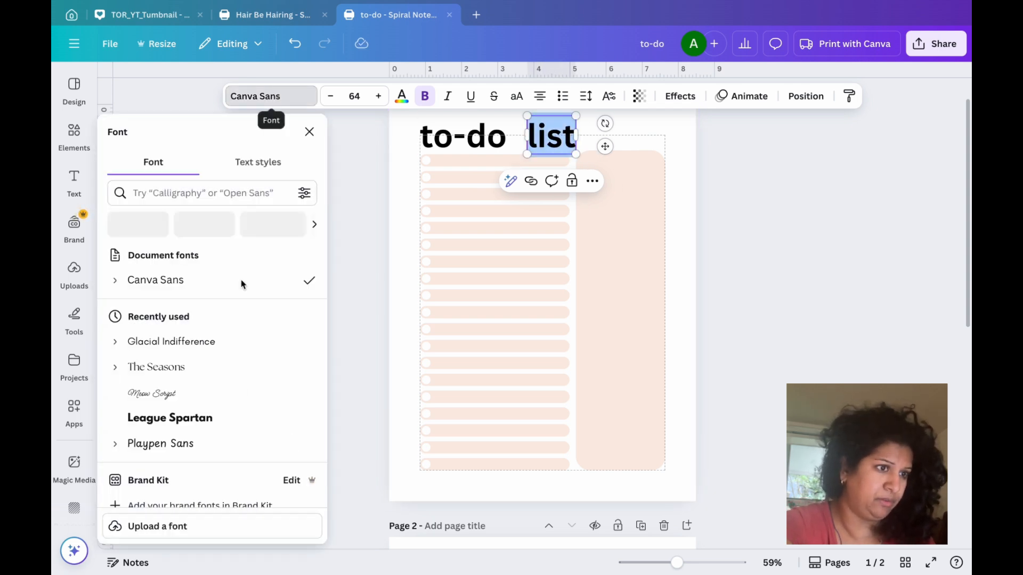
pyautogui.click(166, 394)
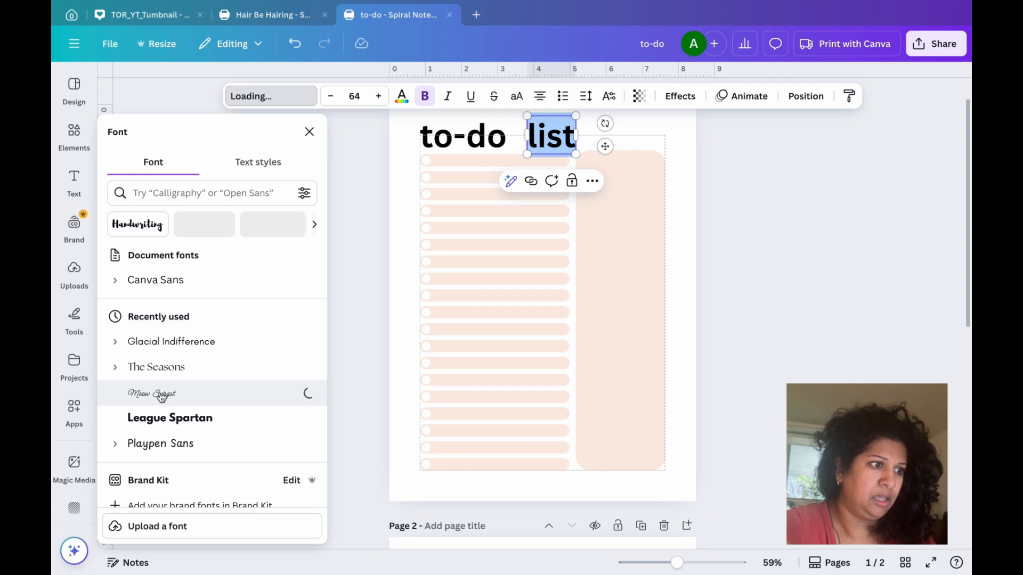
pyautogui.click(450, 137)
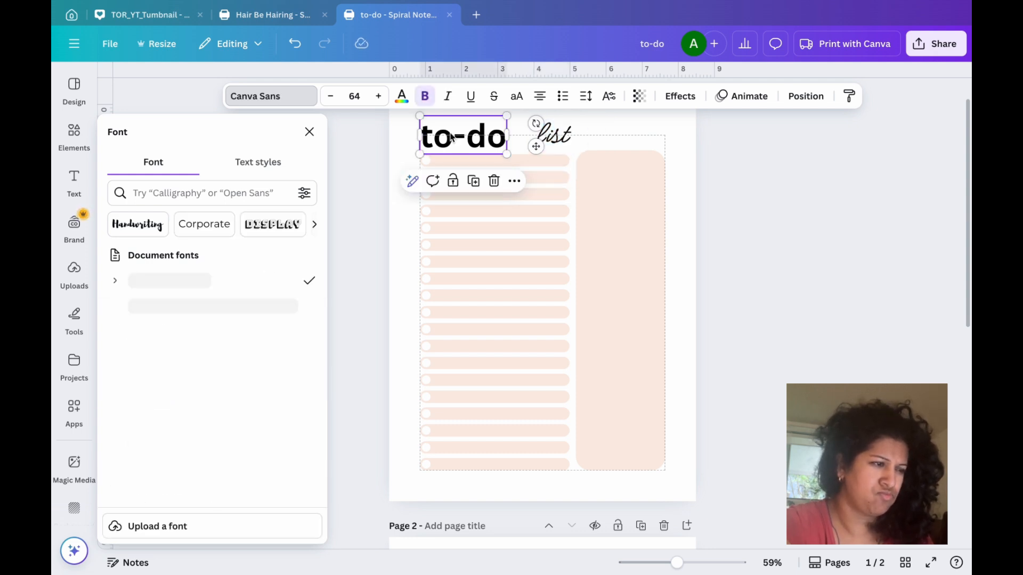
pyautogui.click(199, 196)
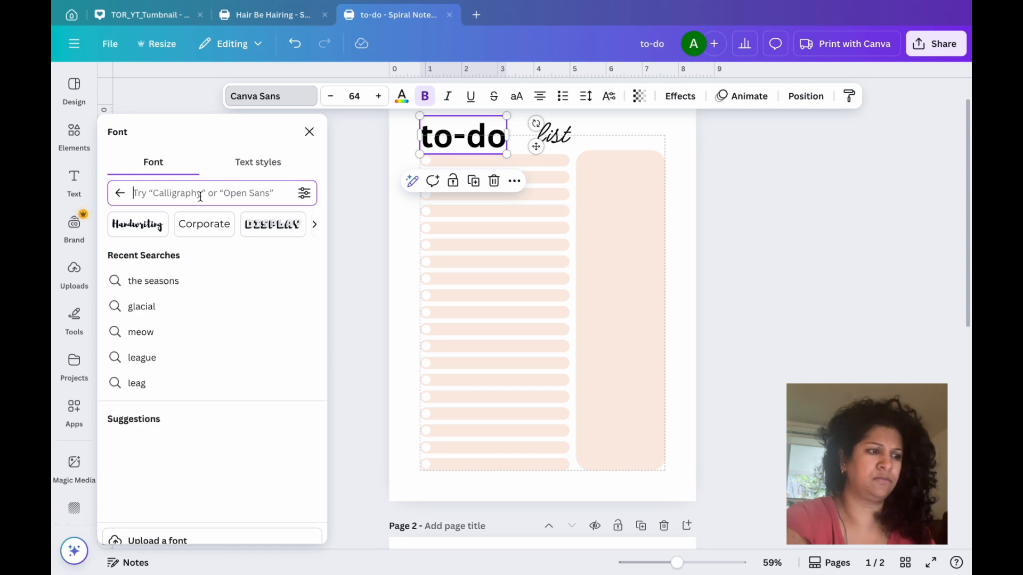
pyautogui.click(181, 306)
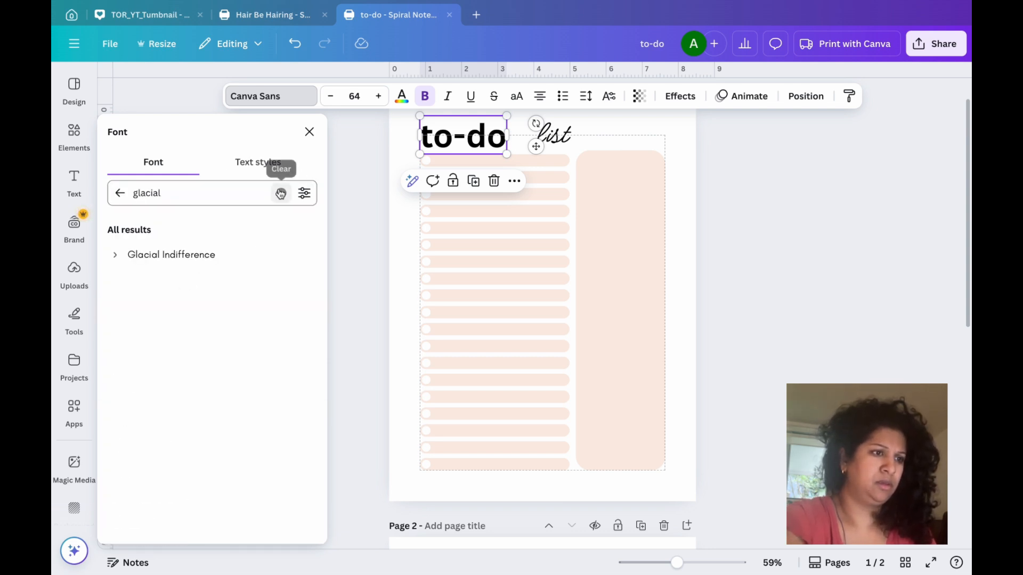
pyautogui.click(238, 264)
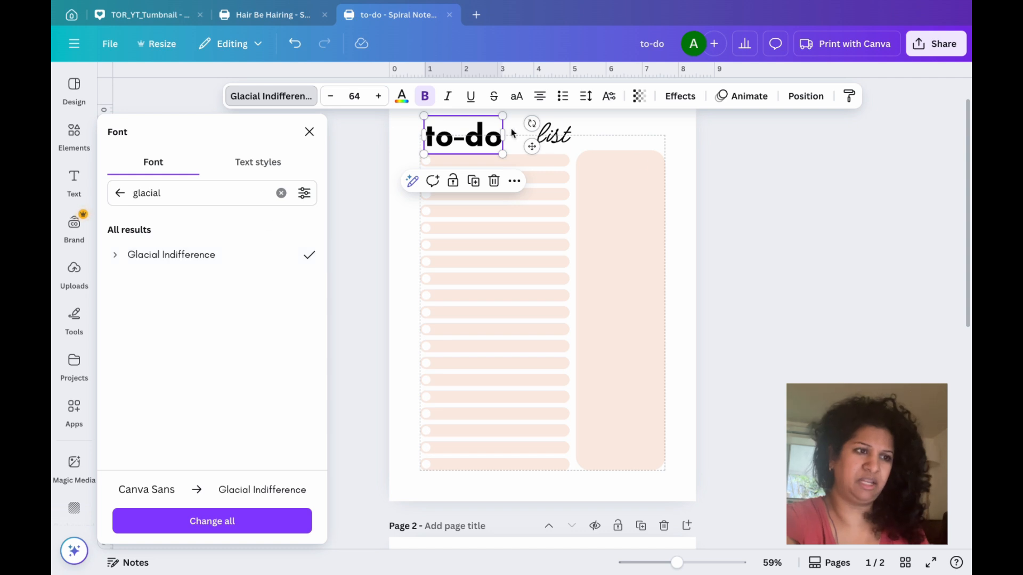
pyautogui.click(653, 164)
# - Move "list" right beside "to-do" and enlarge it to font size 113
pyautogui.click(565, 135)
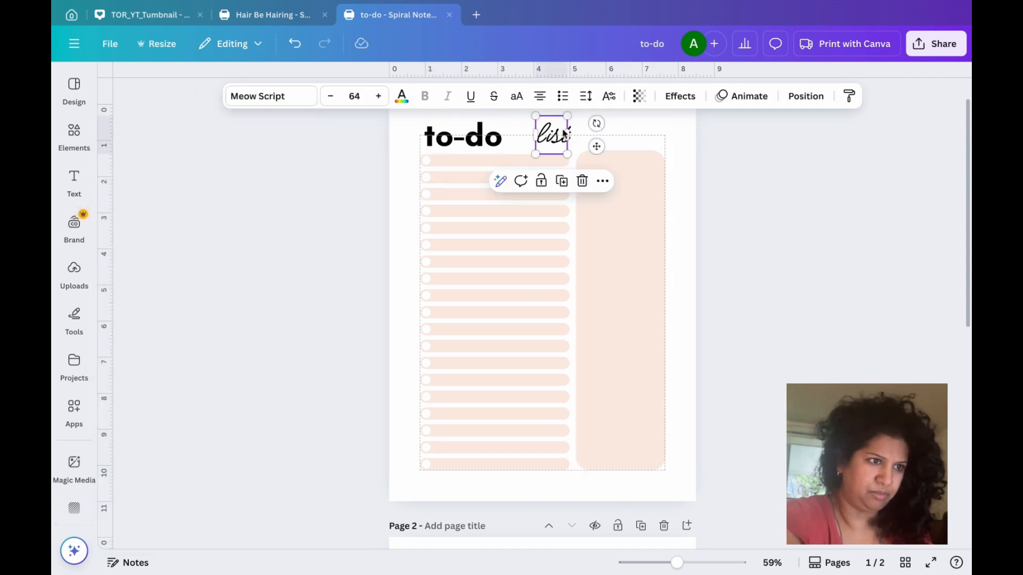
pyautogui.moveTo(564, 134); pyautogui.dragTo(532, 135)
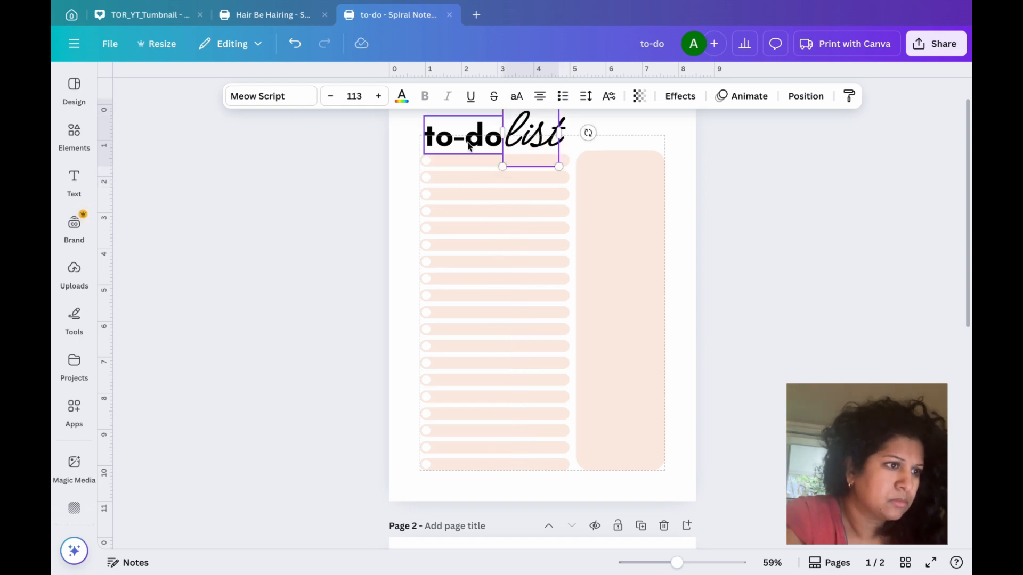
# - Recolor both heading words "to-do" and "list" in a darker peach, #E6CEBE
pyautogui.keyDown('shift'); pyautogui.click(473, 141); pyautogui.keyUp('shift')
pyautogui.click(409, 102)
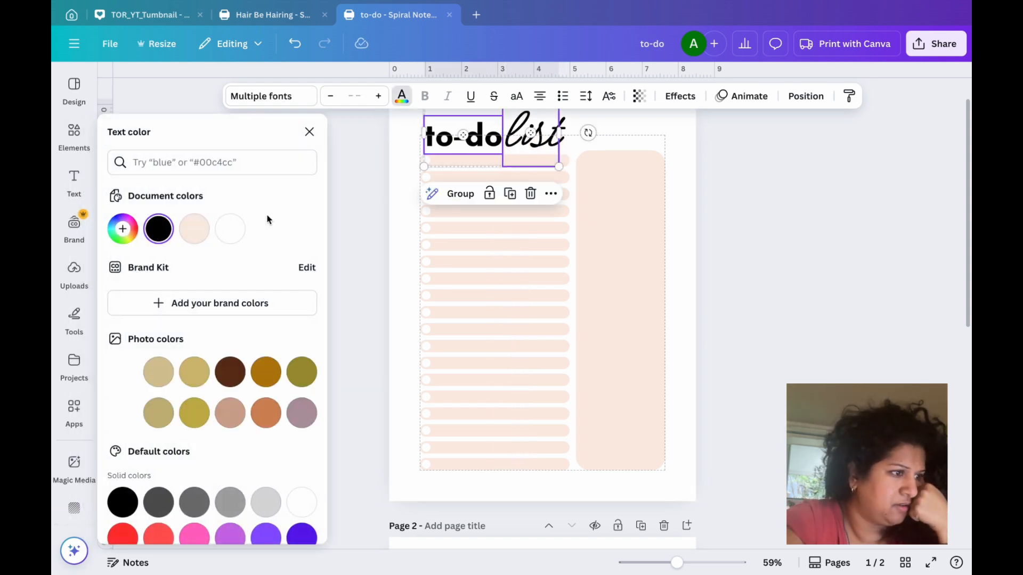
pyautogui.click(195, 228)
pyautogui.click(123, 230)
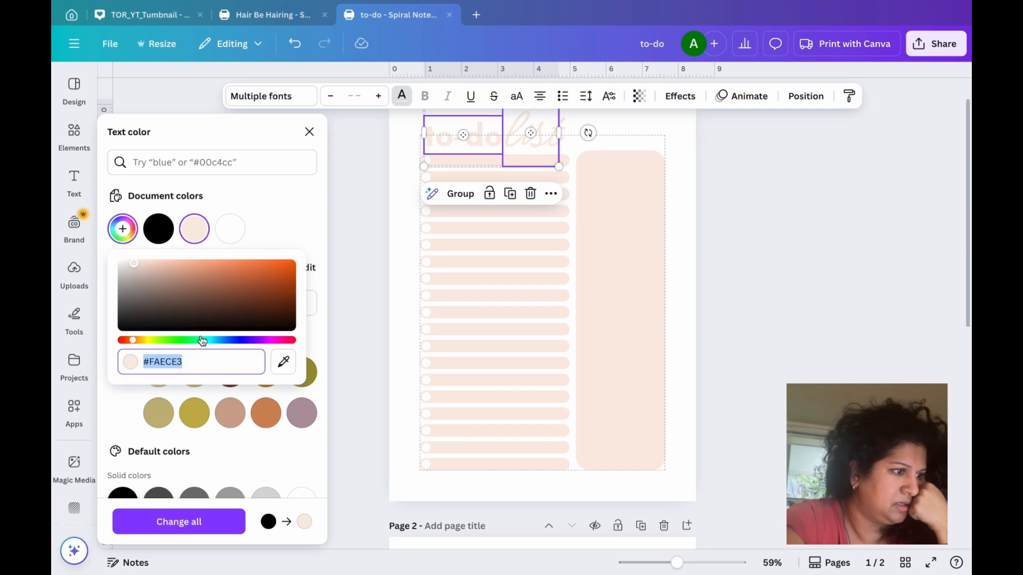
pyautogui.moveTo(134, 263)
pyautogui.mouseDown()
pyautogui.moveTo(164, 265)
pyautogui.moveTo(132, 269)
pyautogui.mouseUp()
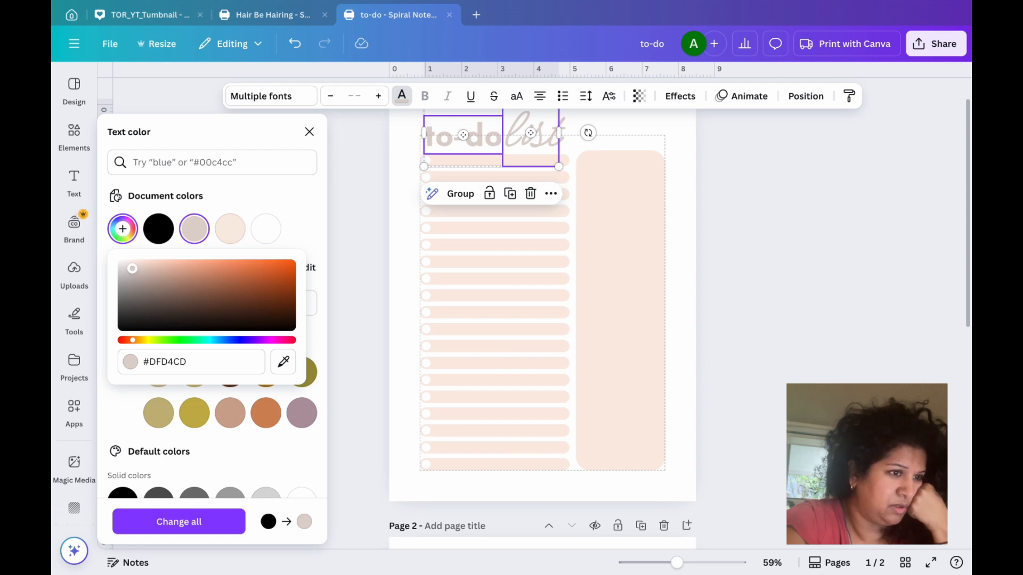
pyautogui.moveTo(132, 268); pyautogui.dragTo(149, 267)
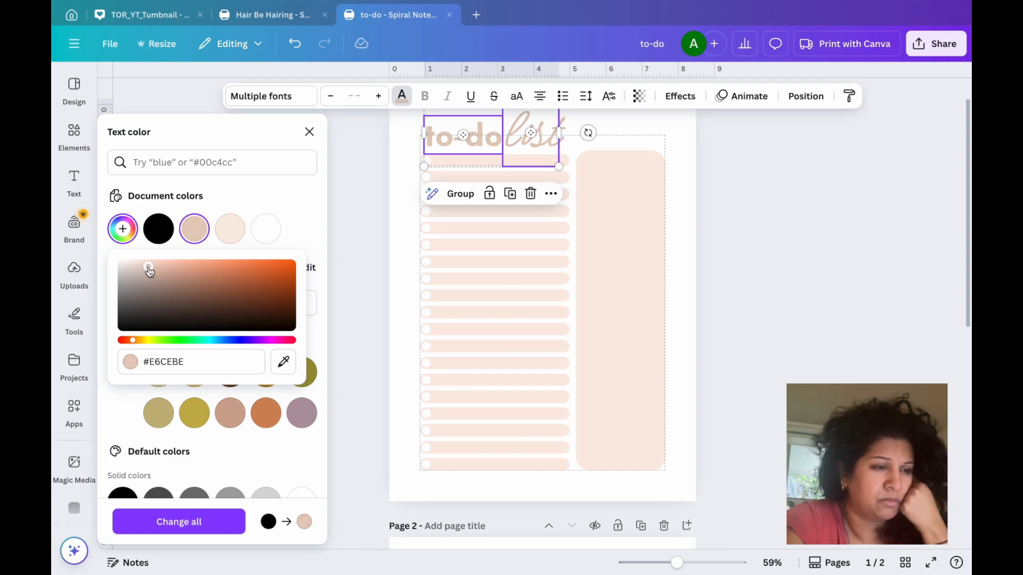
pyautogui.click(776, 289)
pyautogui.click(776, 290)
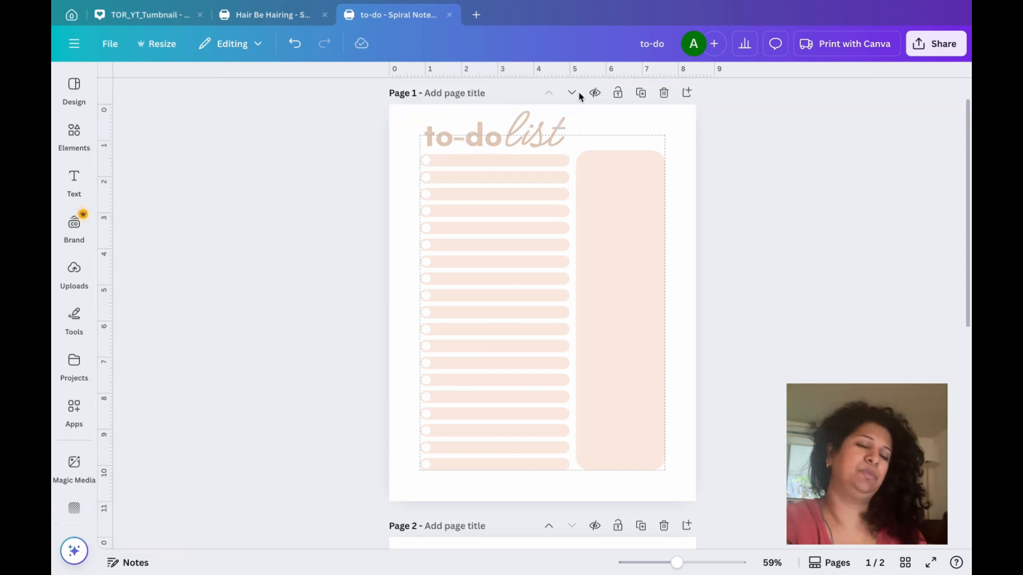
# - Set both heading words back to black
pyautogui.moveTo(596, 122); pyautogui.dragTo(436, 122)
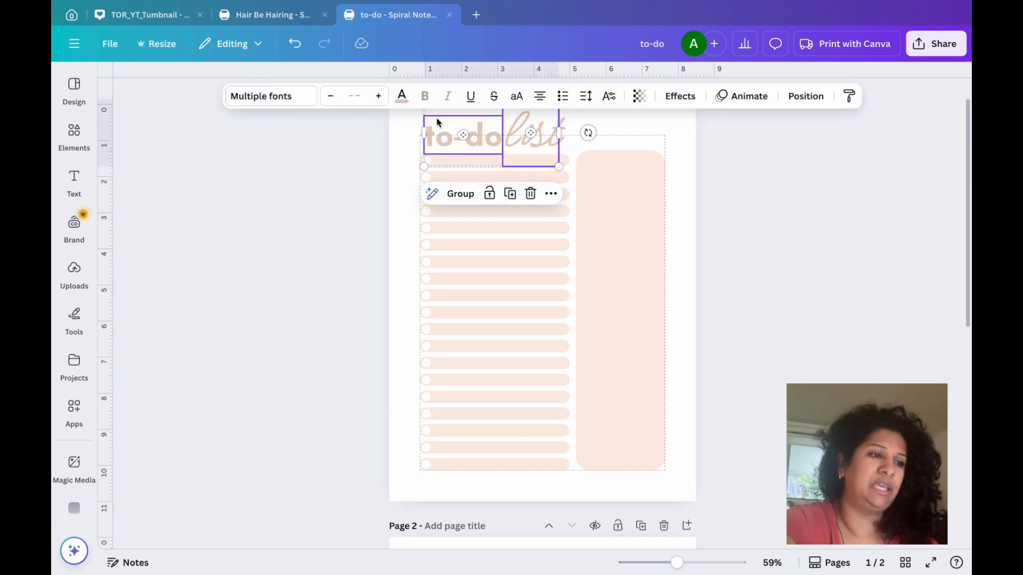
pyautogui.click(402, 96)
pyautogui.click(160, 233)
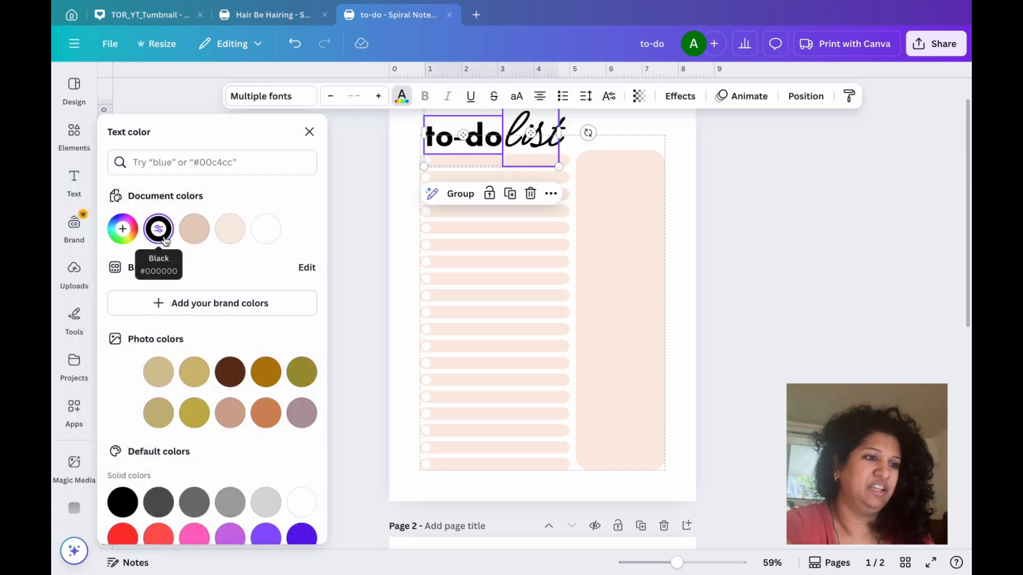
pyautogui.click(867, 341)
# - Give the side column a solid peach #FAECE3 border and a white fill
pyautogui.click(618, 335)
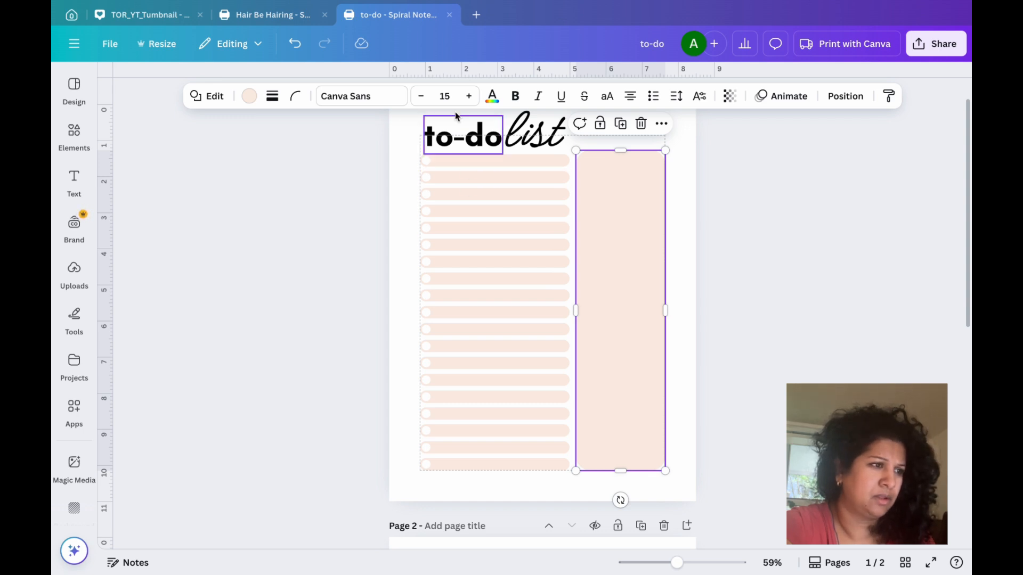
pyautogui.click(273, 98)
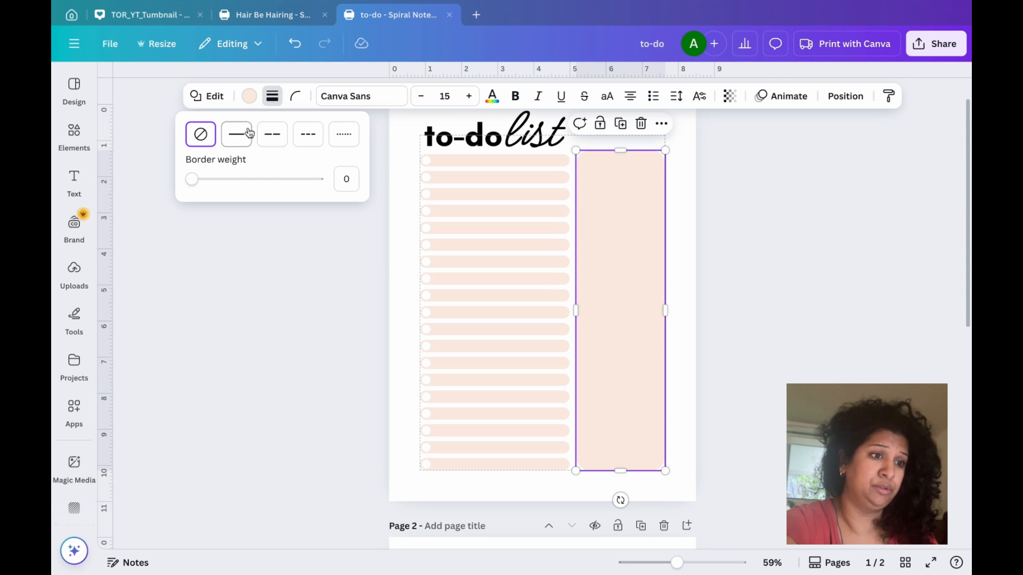
pyautogui.click(237, 134)
pyautogui.click(260, 96)
pyautogui.click(191, 226)
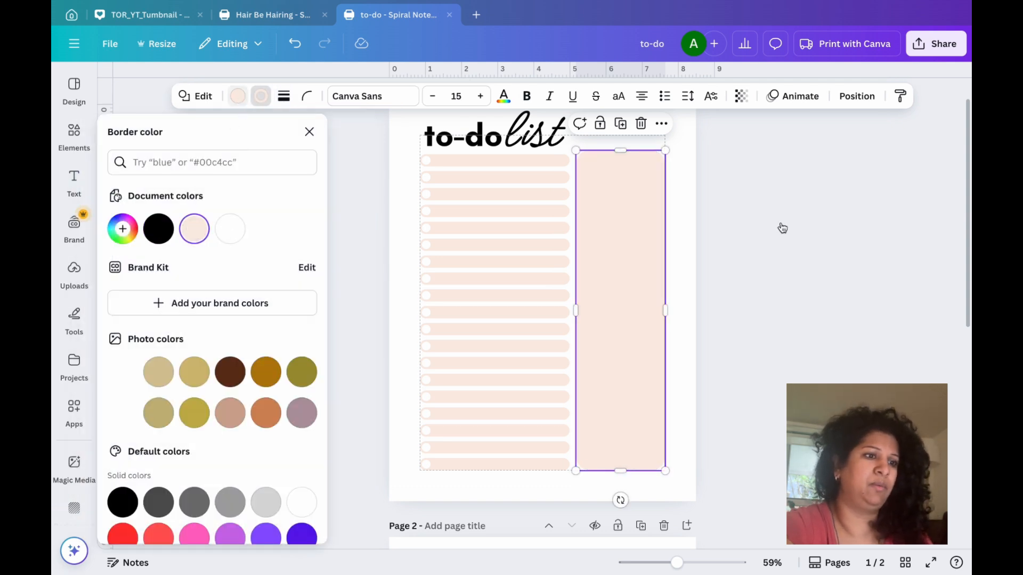
pyautogui.click(239, 97)
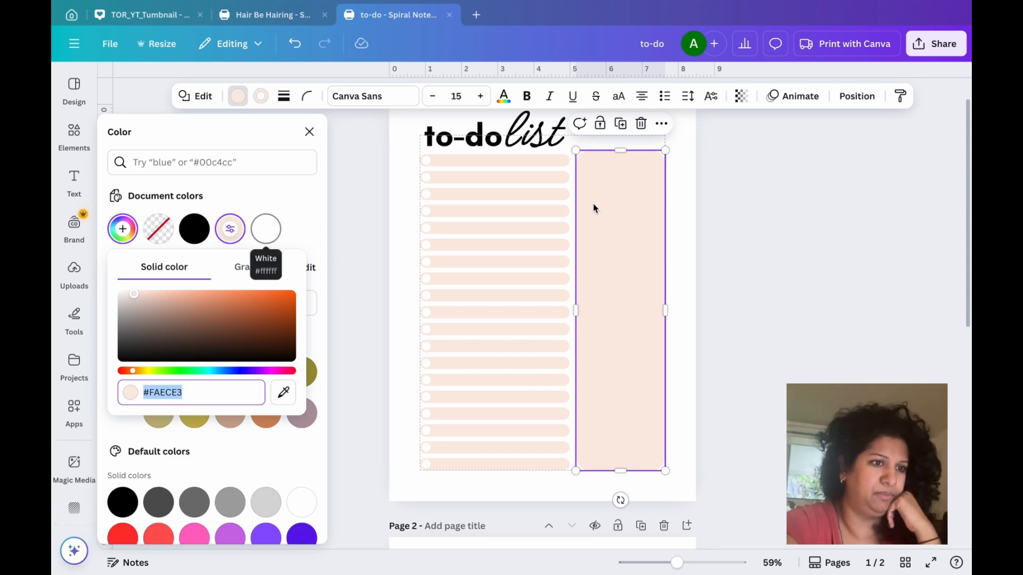
pyautogui.click(673, 241)
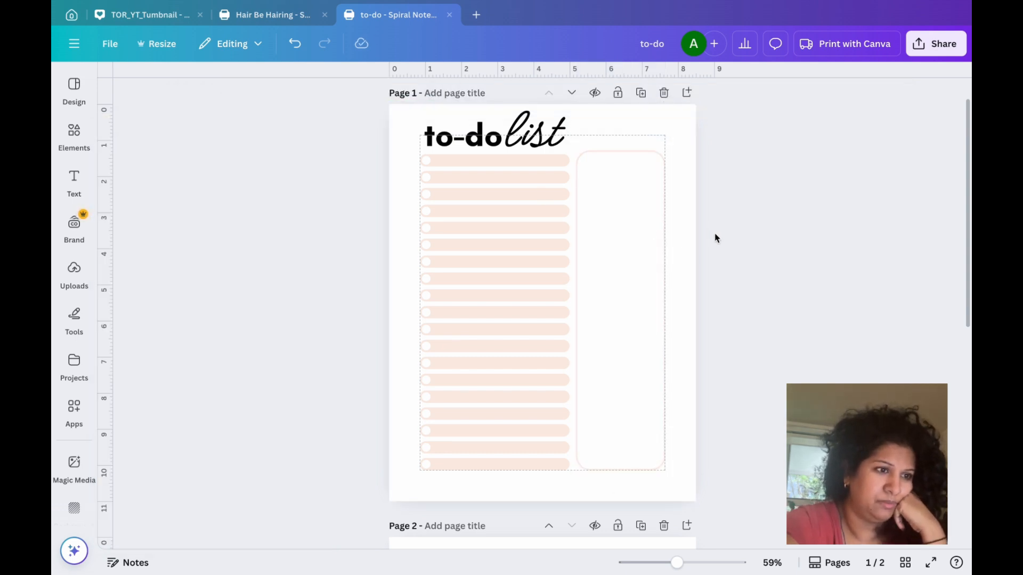
# - Color the heading words "to-do" and "list" in the bars' peach, #FAECE3
pyautogui.click(530, 138)
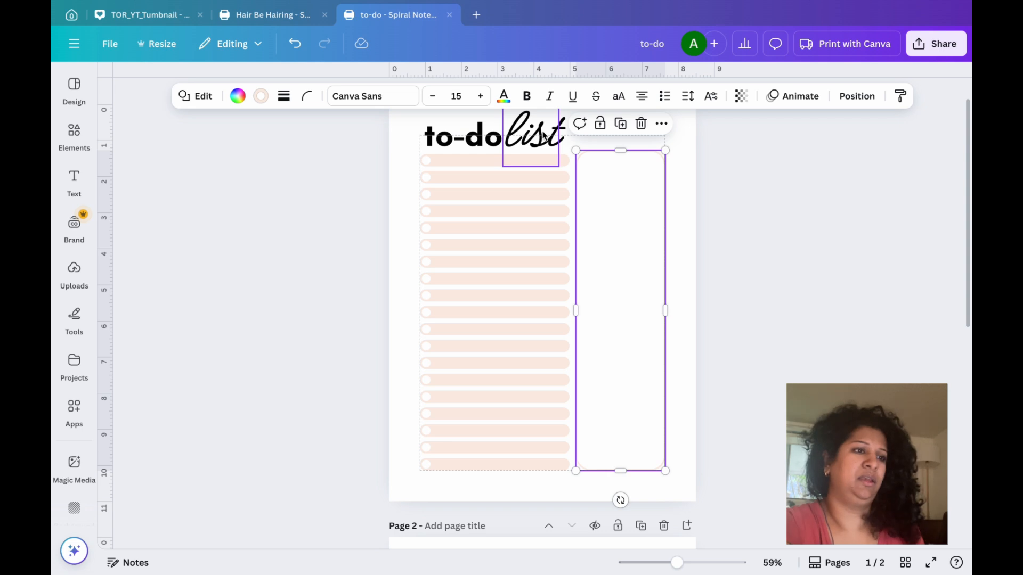
pyautogui.keyDown('shift'); pyautogui.click(485, 139); pyautogui.keyUp('shift')
pyautogui.click(402, 96)
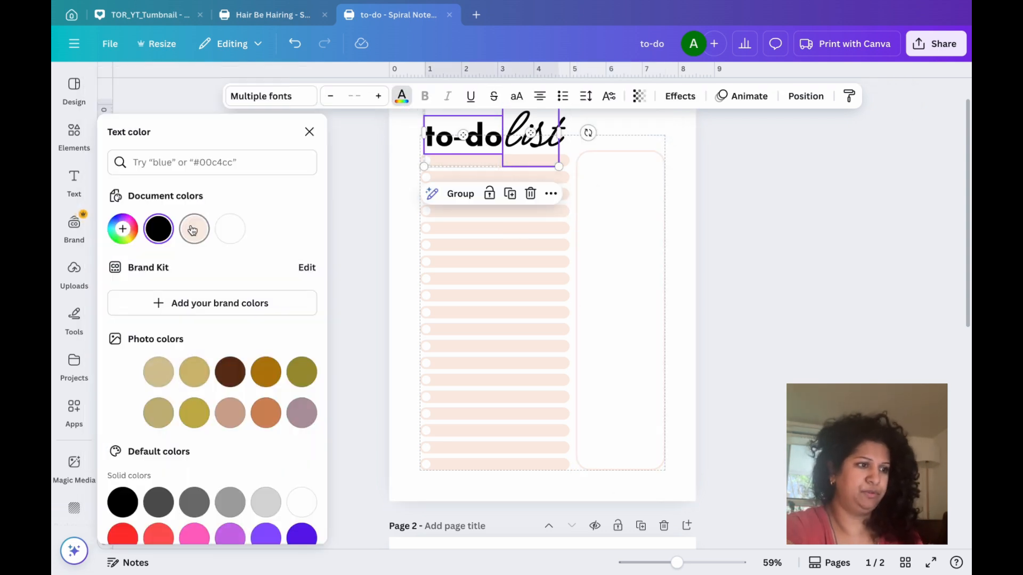
pyautogui.click(193, 229)
pyautogui.click(792, 196)
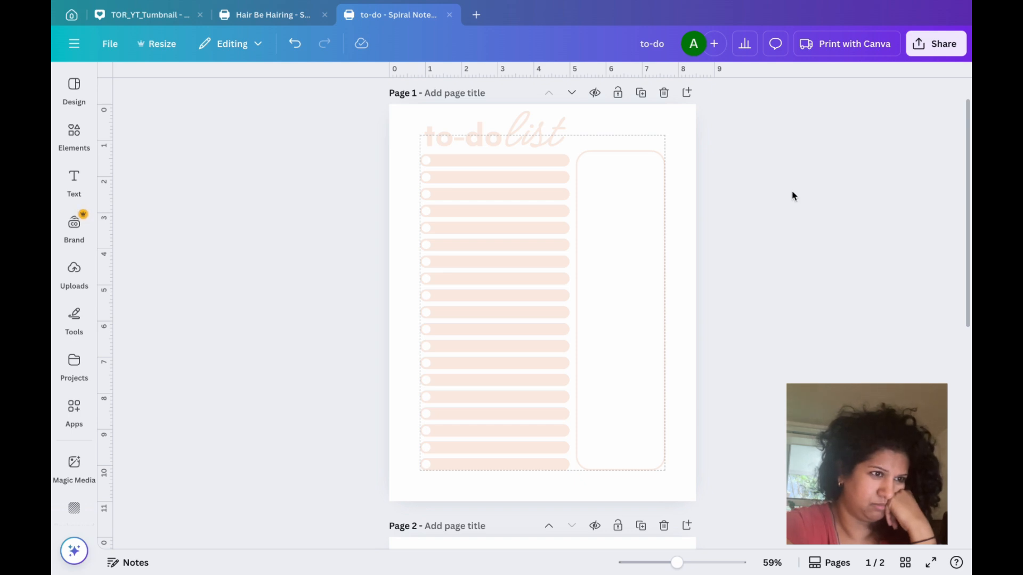
# - Group "to-do" and "list" and scale the heading down at the left margin until "list" is about size 84.9
pyautogui.click(540, 137)
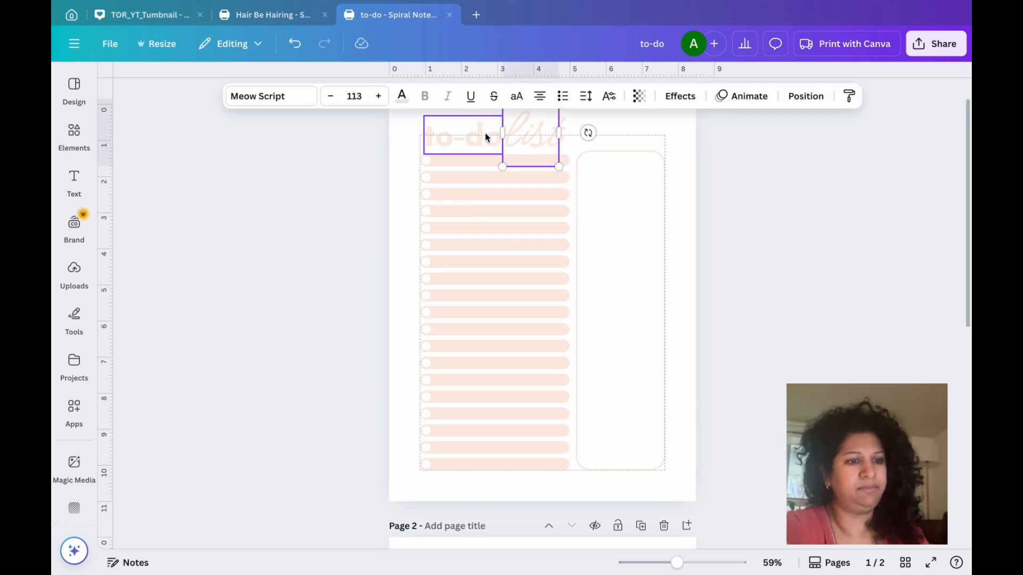
pyautogui.keyDown('shift'); pyautogui.click(486, 137); pyautogui.keyUp('shift')
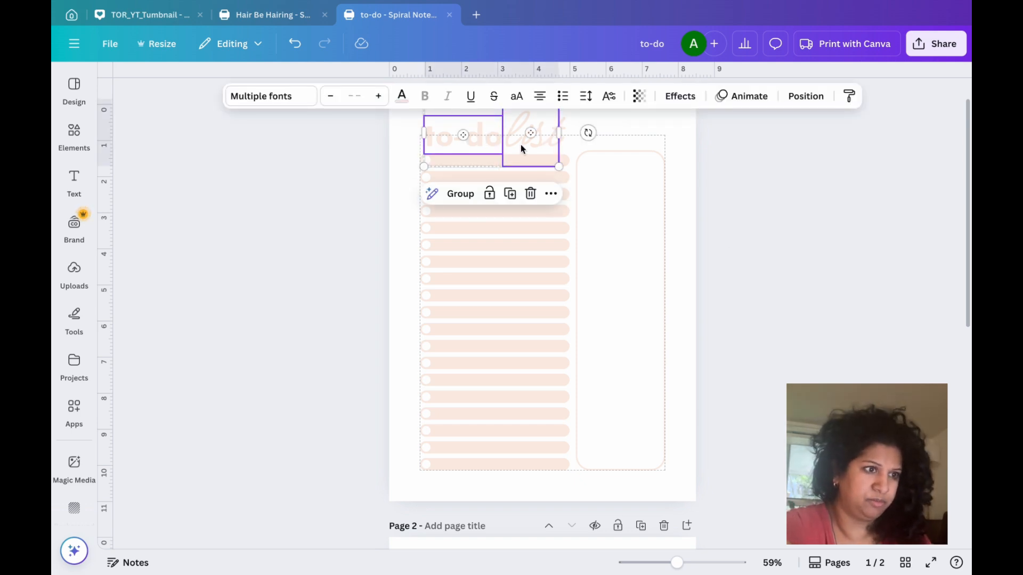
pyautogui.hotkey('ctrl', 'g')
pyautogui.moveTo(559, 167); pyautogui.dragTo(495, 137)
pyautogui.click(806, 226)
pyautogui.scroll(1, 673, 278)
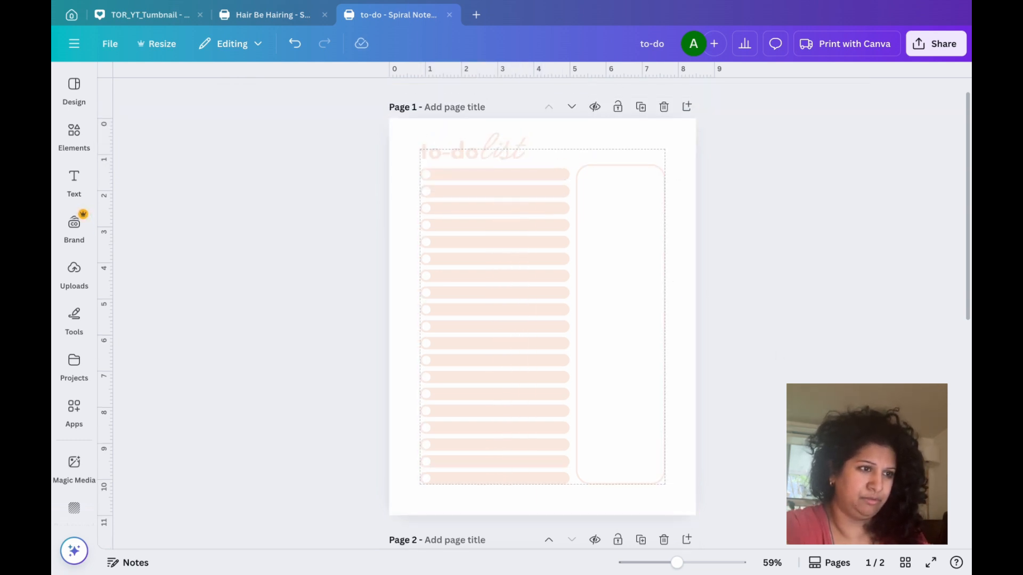
# - Delete the topmost checklist bar and move the heading down inside the margin, directly above the remaining bars
pyautogui.click(549, 480)
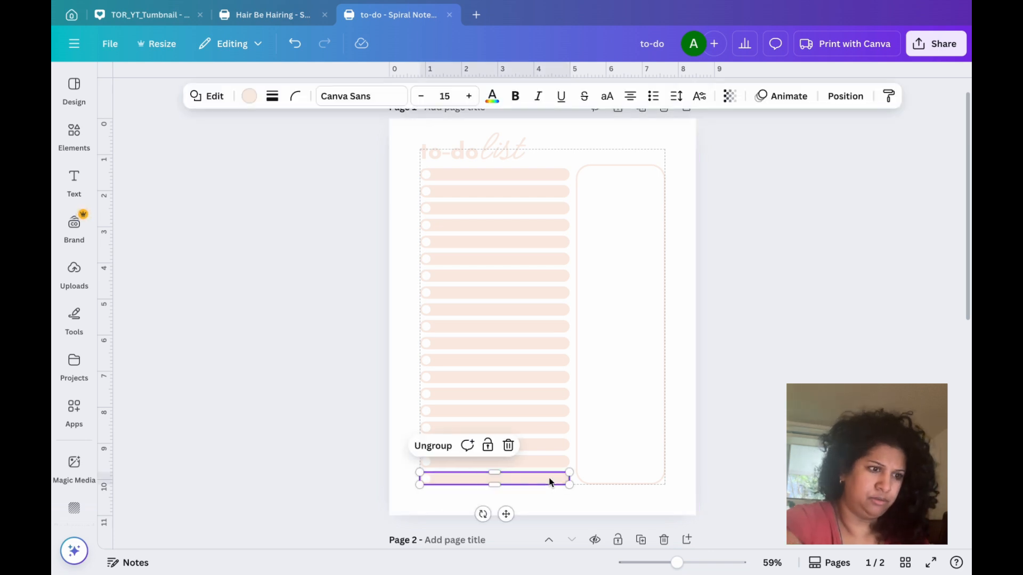
pyautogui.click(550, 480)
pyautogui.moveTo(392, 158); pyautogui.dragTo(501, 479)
pyautogui.click(501, 478)
pyautogui.click(426, 479)
pyautogui.press('Delete')
pyautogui.moveTo(406, 166); pyautogui.dragTo(434, 370)
pyautogui.click(387, 372)
pyautogui.moveTo(404, 178); pyautogui.dragTo(505, 474)
pyautogui.click(507, 136)
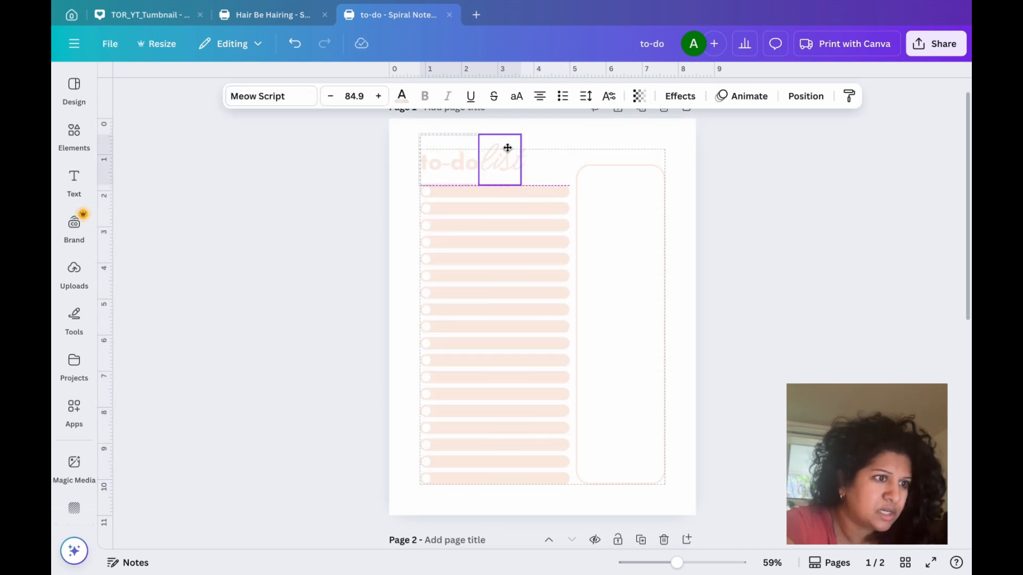
pyautogui.click(823, 241)
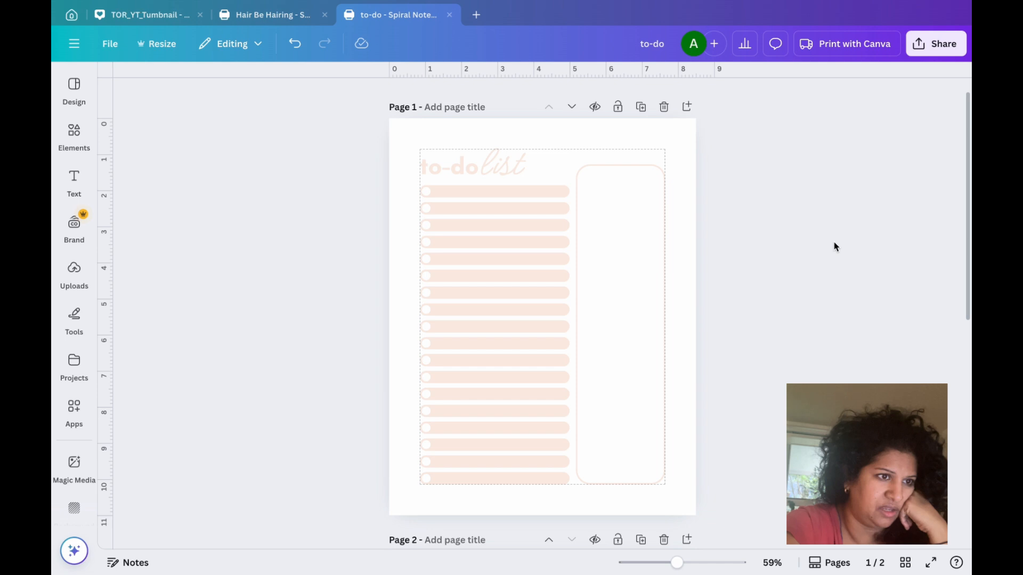
# - Extend the side column's top edge up to the page margin
pyautogui.click(634, 176)
pyautogui.moveTo(622, 166); pyautogui.dragTo(624, 149)
pyautogui.click(727, 186)
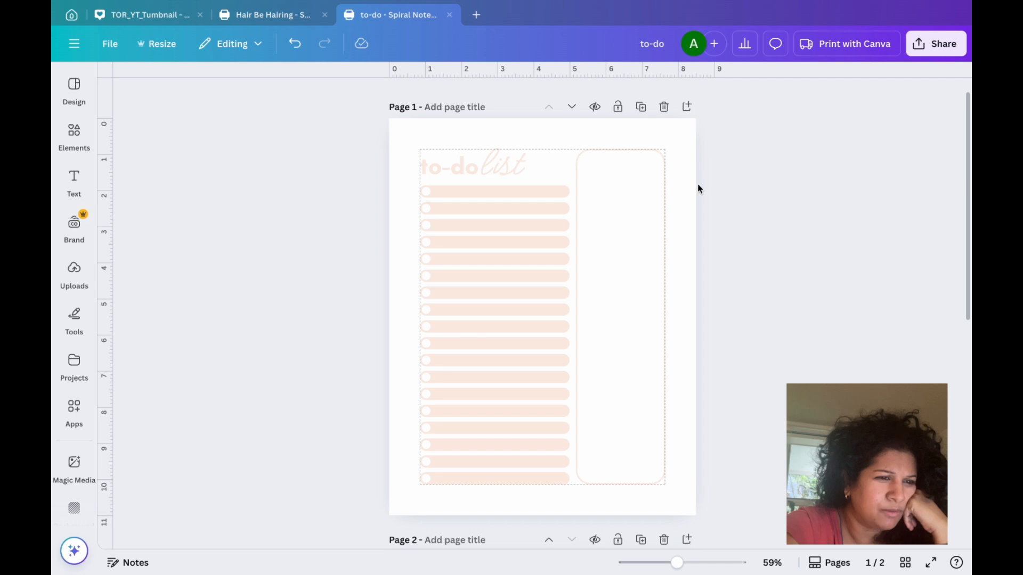
# - Lower the side column's top edge to line up with the top of the first checklist bar
pyautogui.click(630, 154)
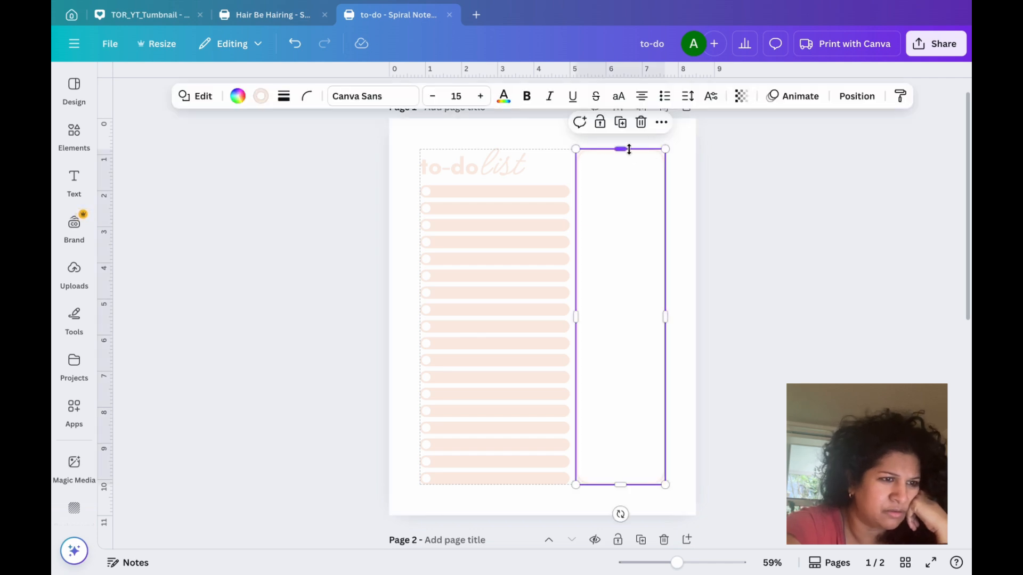
pyautogui.moveTo(626, 150); pyautogui.dragTo(628, 186)
pyautogui.click(739, 180)
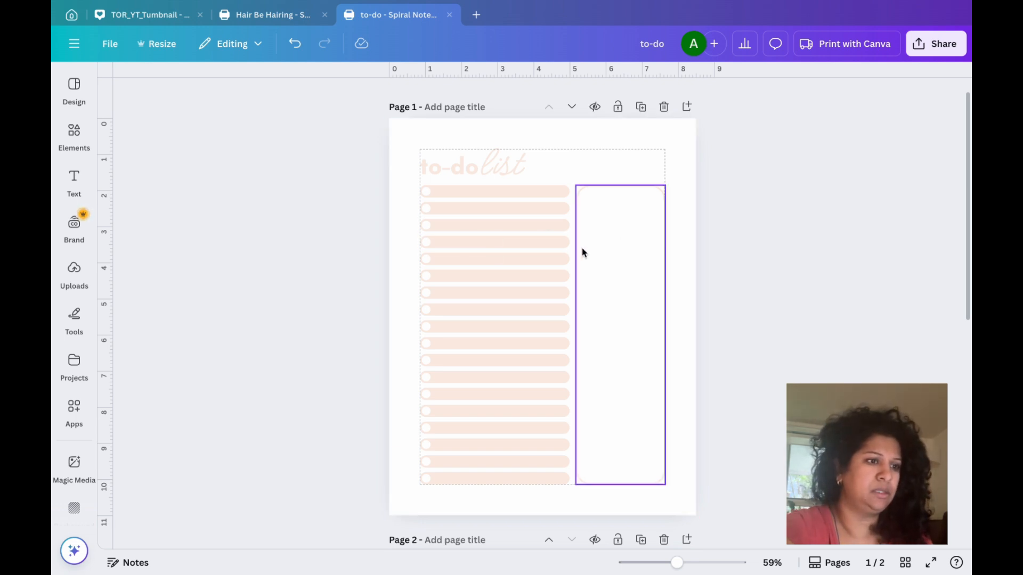
# - Place a copy of the first checklist bar above the side column, narrowed to the column's width and without its circle
pyautogui.click(534, 192)
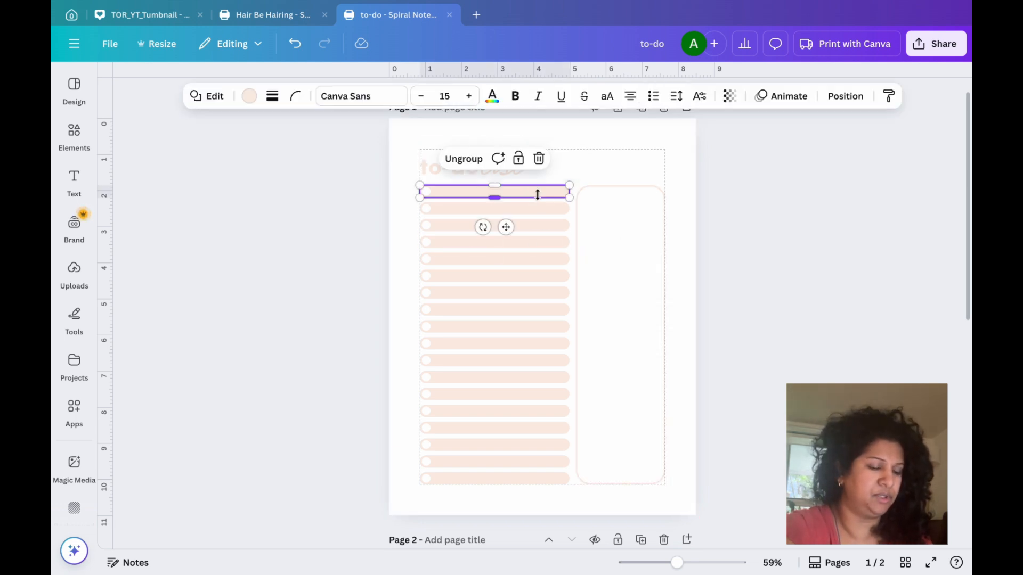
pyautogui.moveTo(537, 195); pyautogui.dragTo(539, 160)
pyautogui.hotkey('ctrl', 'z')
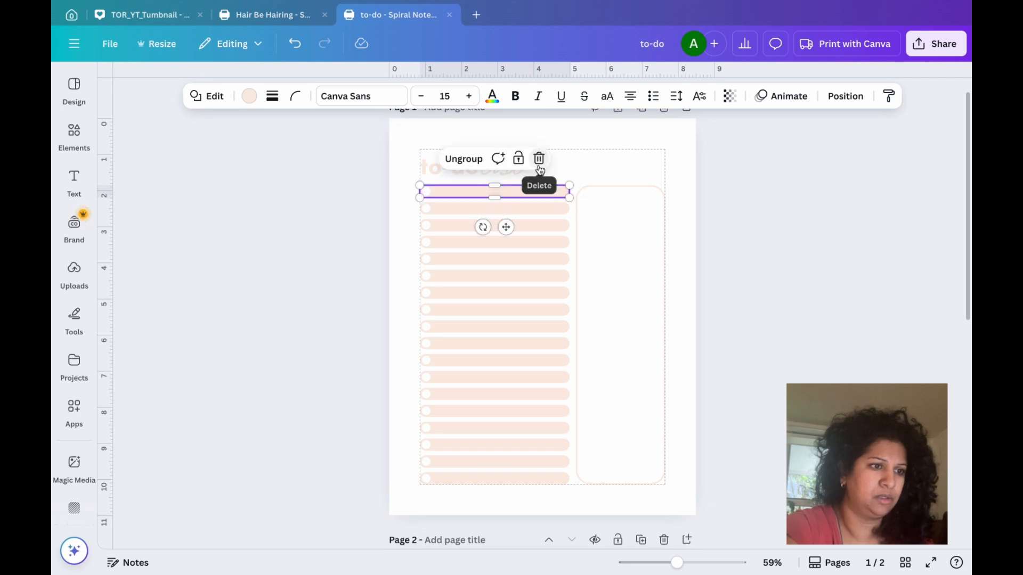
pyautogui.moveTo(505, 226); pyautogui.dragTo(507, 206)
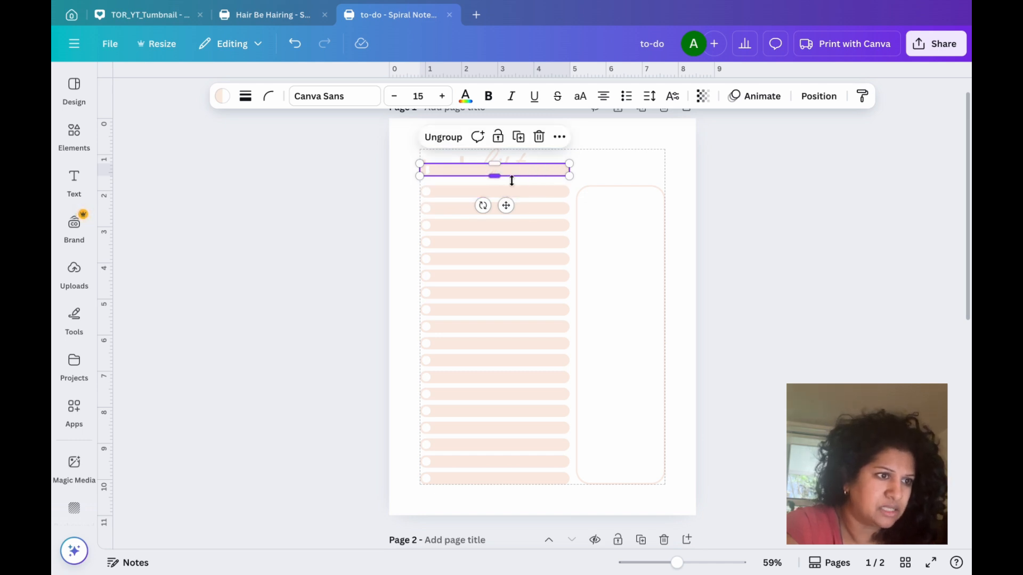
pyautogui.moveTo(505, 204); pyautogui.dragTo(602, 202)
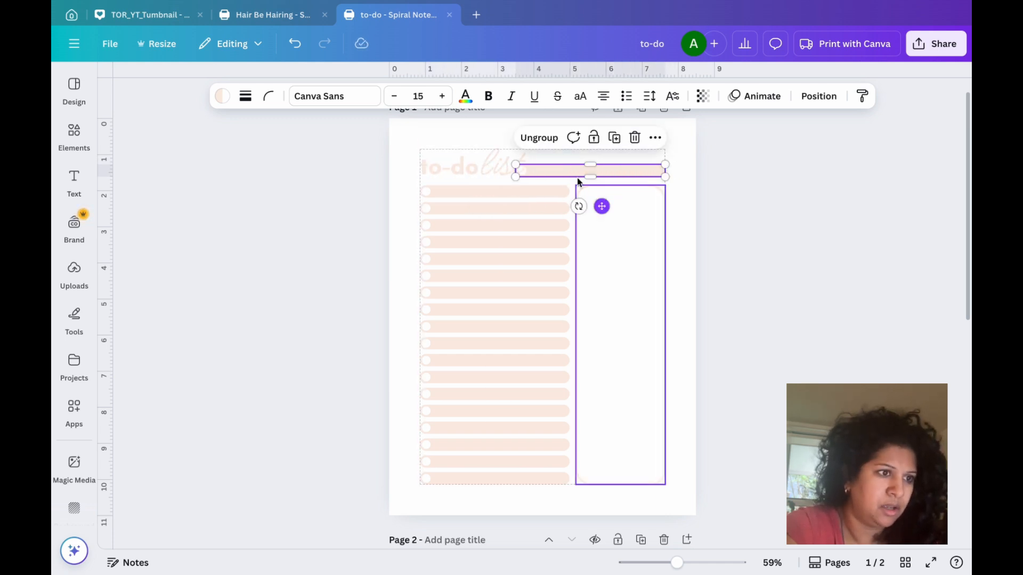
pyautogui.moveTo(516, 170); pyautogui.dragTo(577, 171)
pyautogui.click(782, 172)
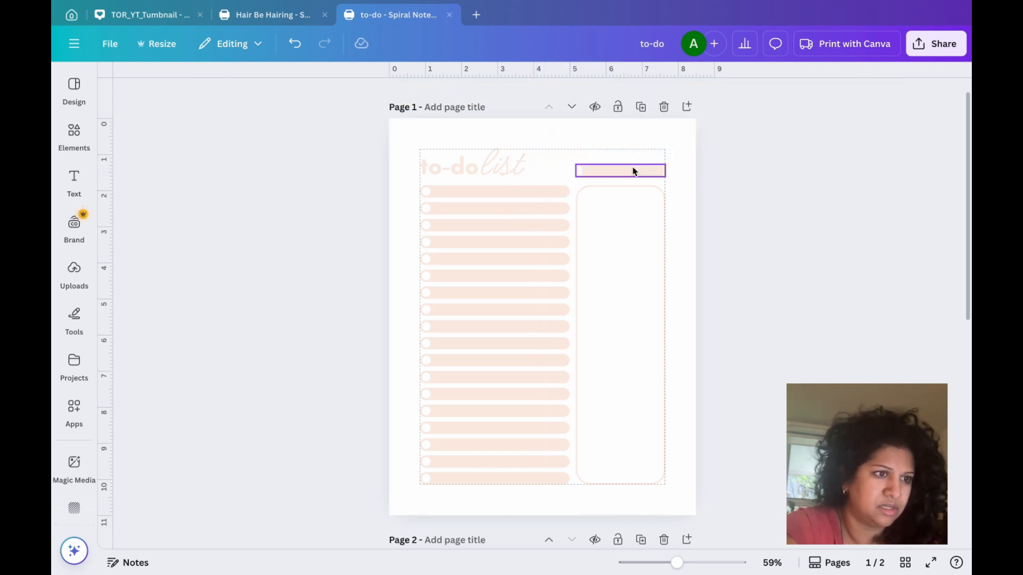
pyautogui.click(579, 171)
pyautogui.press('Delete')
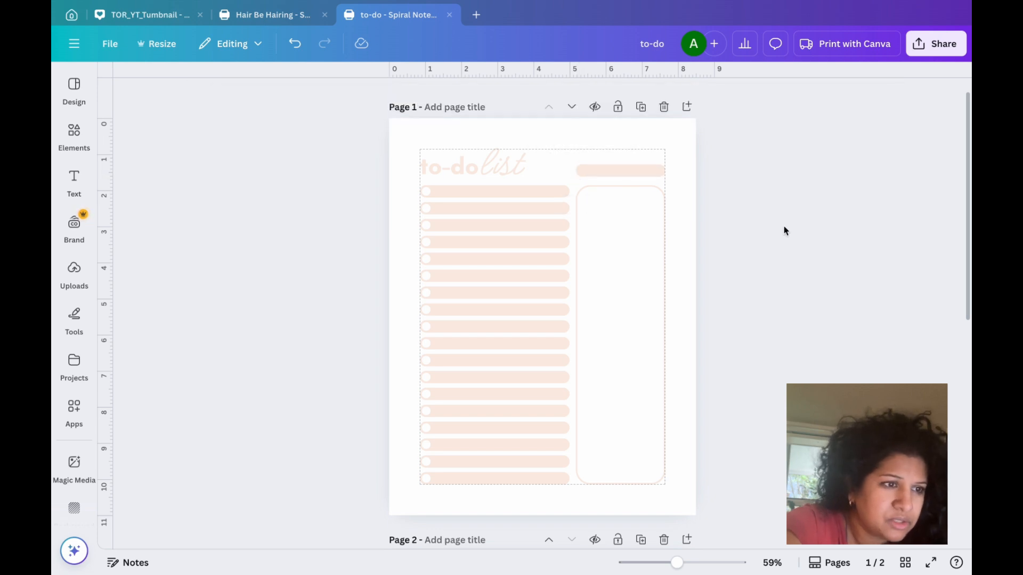
# - Give the small bar above the side column a solid peach border of weight 4 and a white fill
pyautogui.click(653, 174)
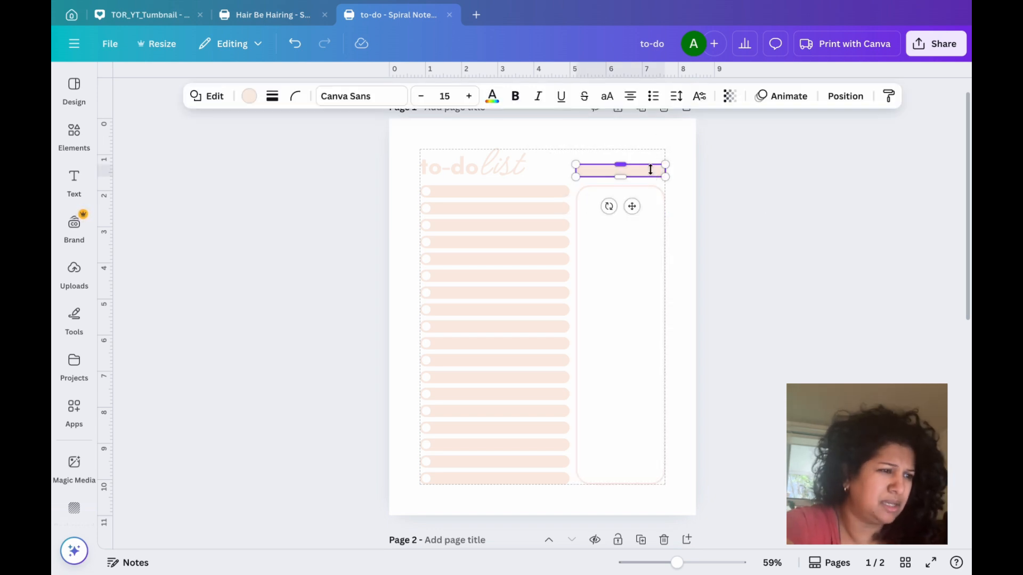
pyautogui.click(294, 96)
pyautogui.click(271, 96)
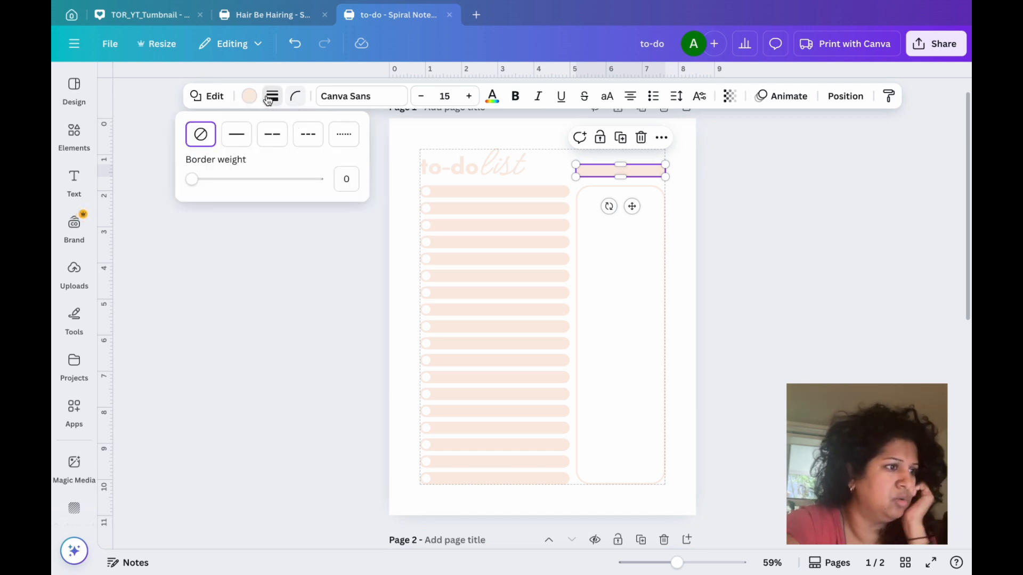
pyautogui.click(250, 137)
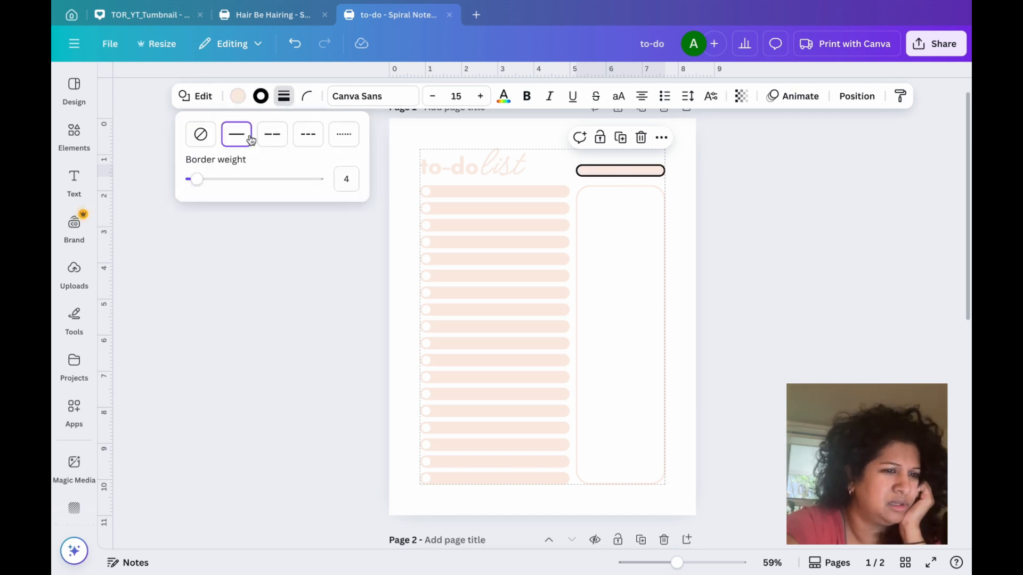
pyautogui.click(793, 230)
pyautogui.click(794, 230)
pyautogui.click(605, 168)
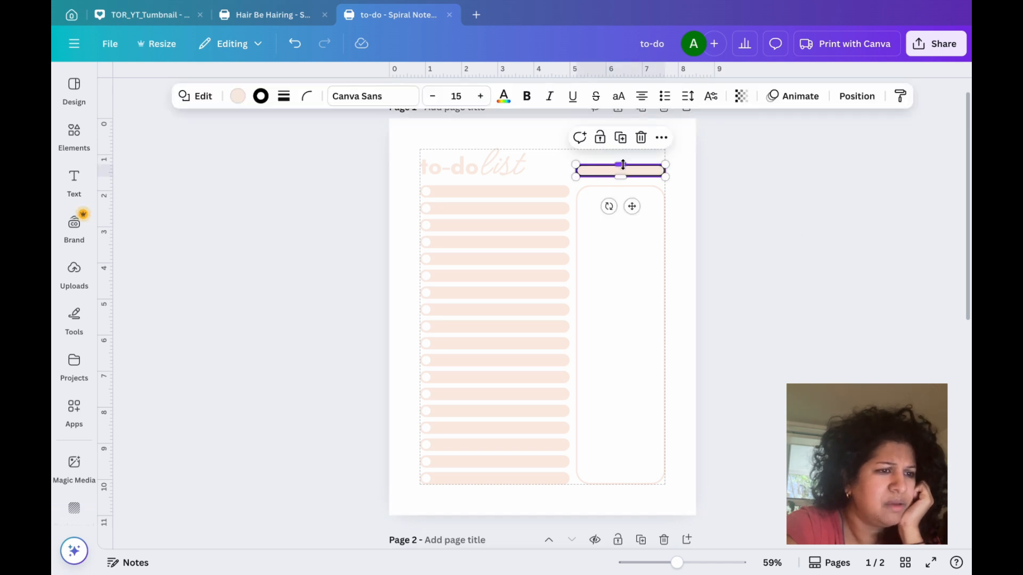
pyautogui.click(260, 98)
pyautogui.click(202, 224)
pyautogui.click(238, 96)
pyautogui.click(265, 228)
pyautogui.click(817, 115)
pyautogui.click(780, 201)
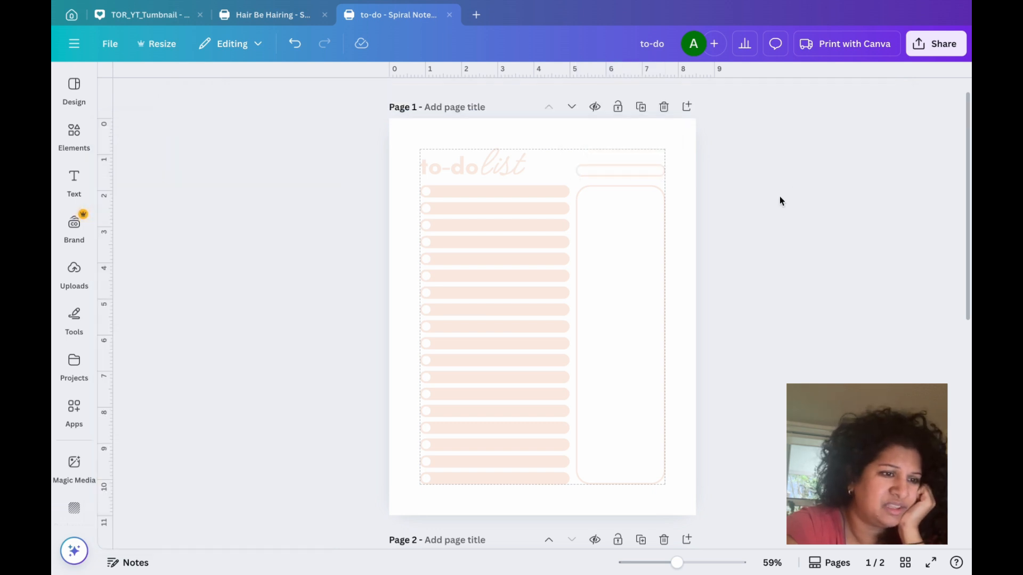
# - Enlarge the outlined box above the side column up to the top margin, keeping it as wide as the column
pyautogui.click(618, 170)
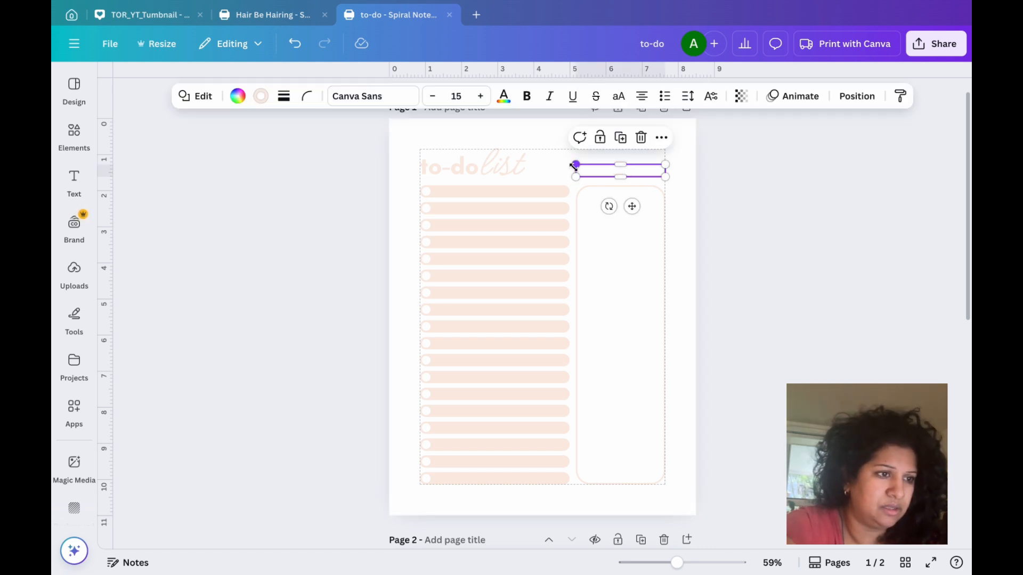
pyautogui.moveTo(575, 169); pyautogui.dragTo(502, 149)
pyautogui.moveTo(561, 162); pyautogui.dragTo(577, 162)
pyautogui.click(729, 202)
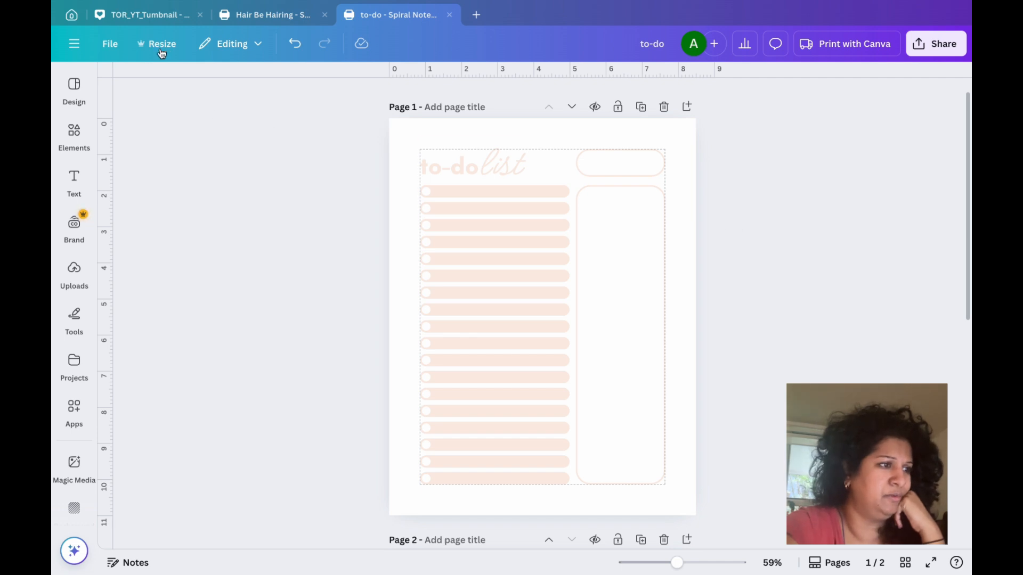
# - Hide the page margins
pyautogui.click(100, 53)
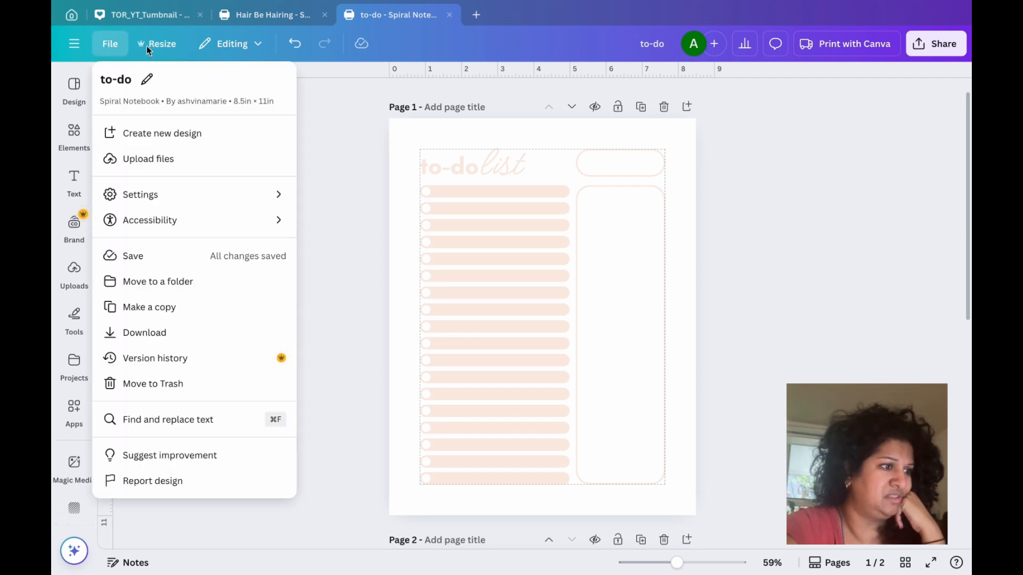
pyautogui.moveTo(163, 198)
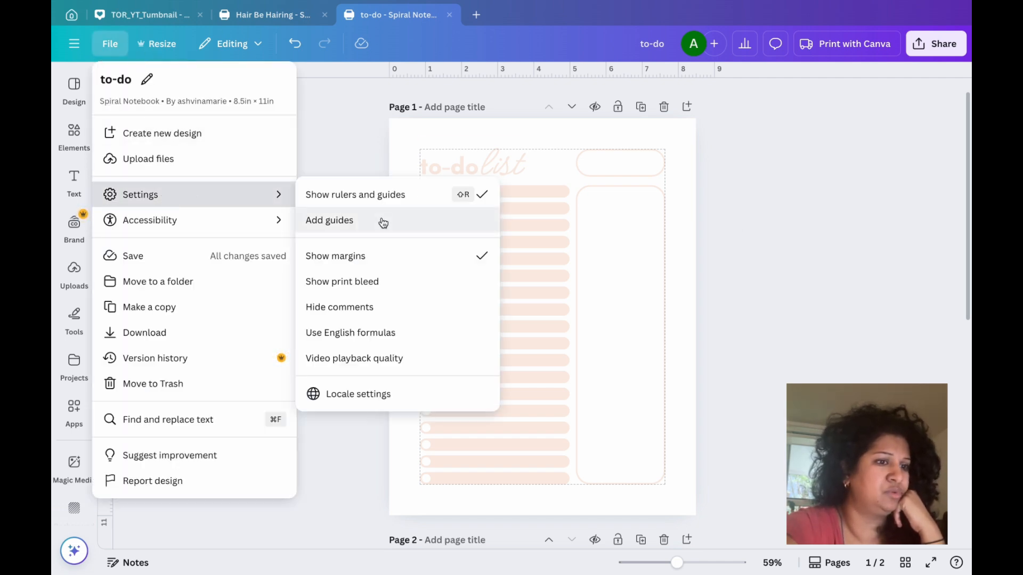
pyautogui.click(380, 257)
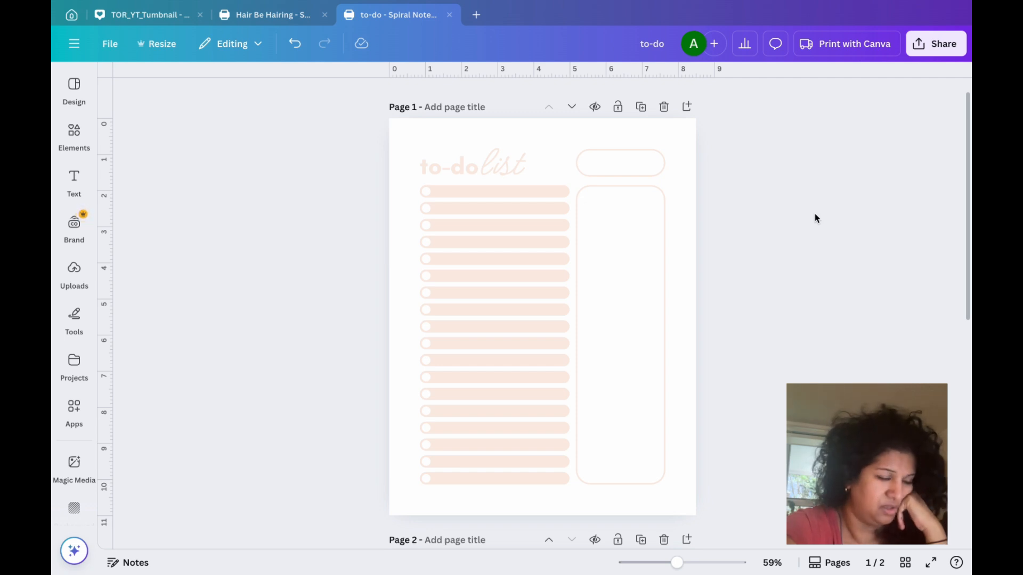